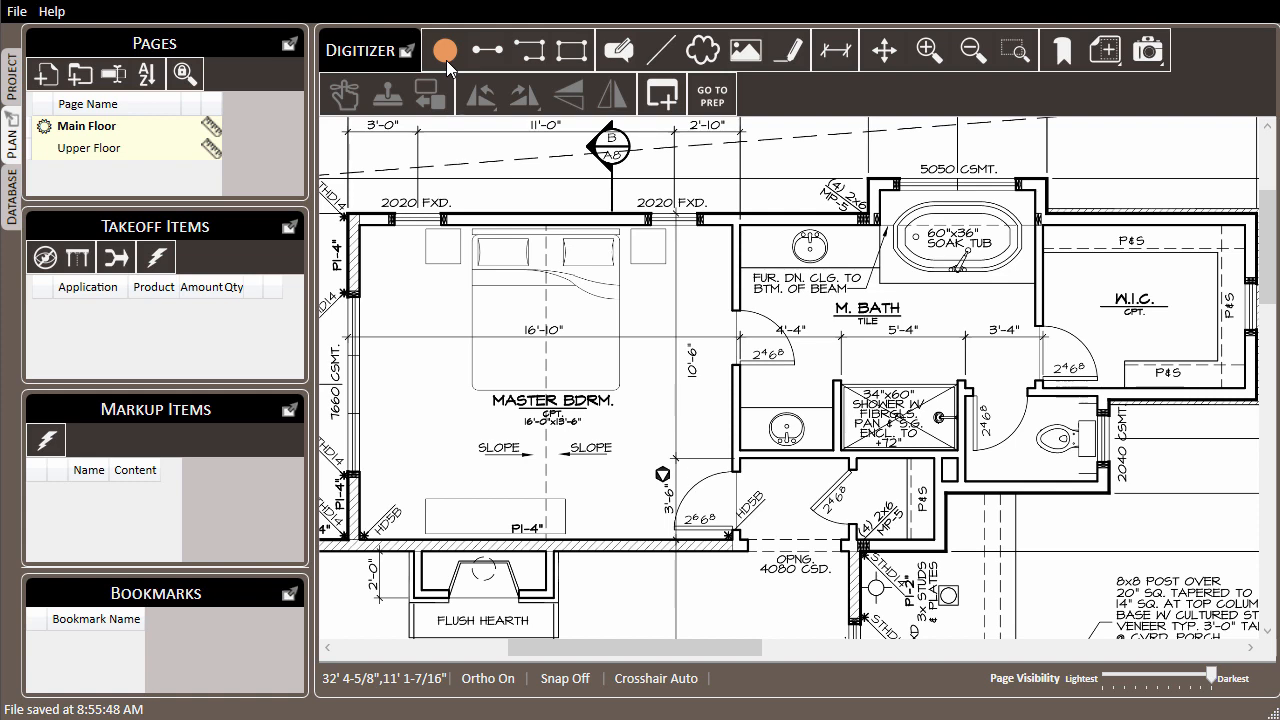
Step: Place three count points at the two master bedroom door openings and the W.I.C. door opening
{"action": "left_click", "coordinate": [446, 52]}
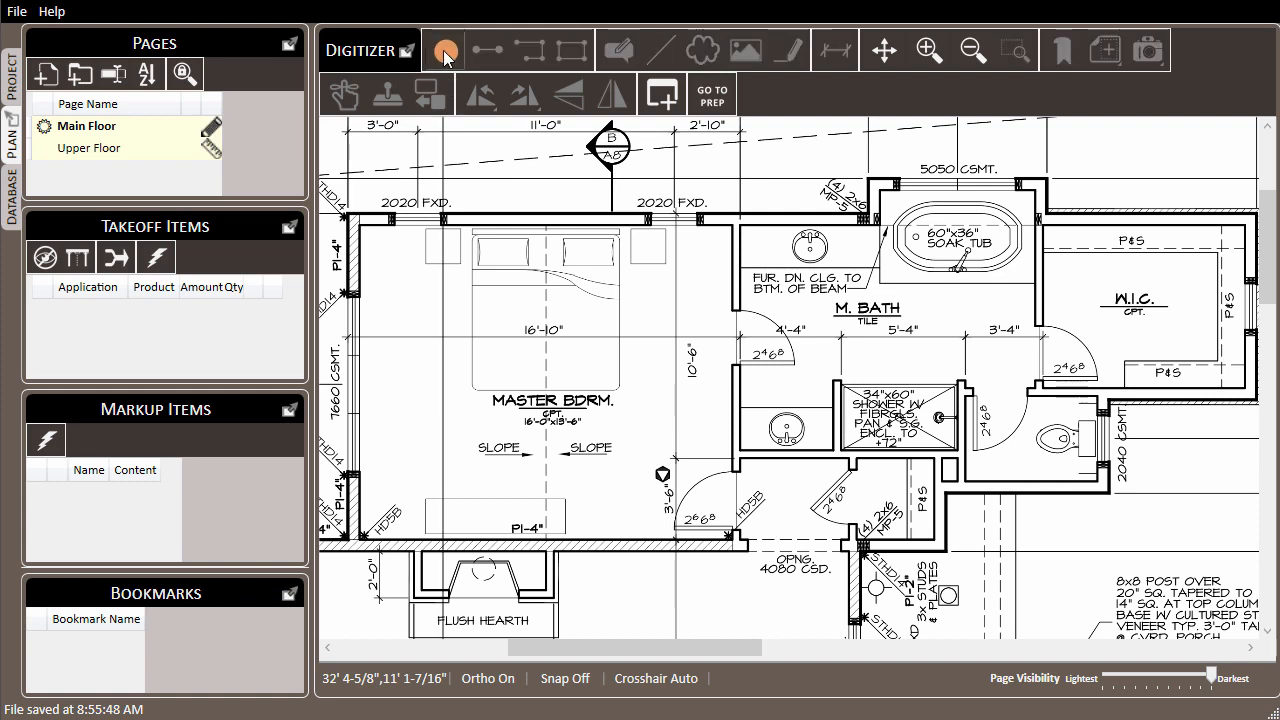
{"action": "left_click", "coordinate": [735, 507]}
{"action": "left_click", "coordinate": [736, 338]}
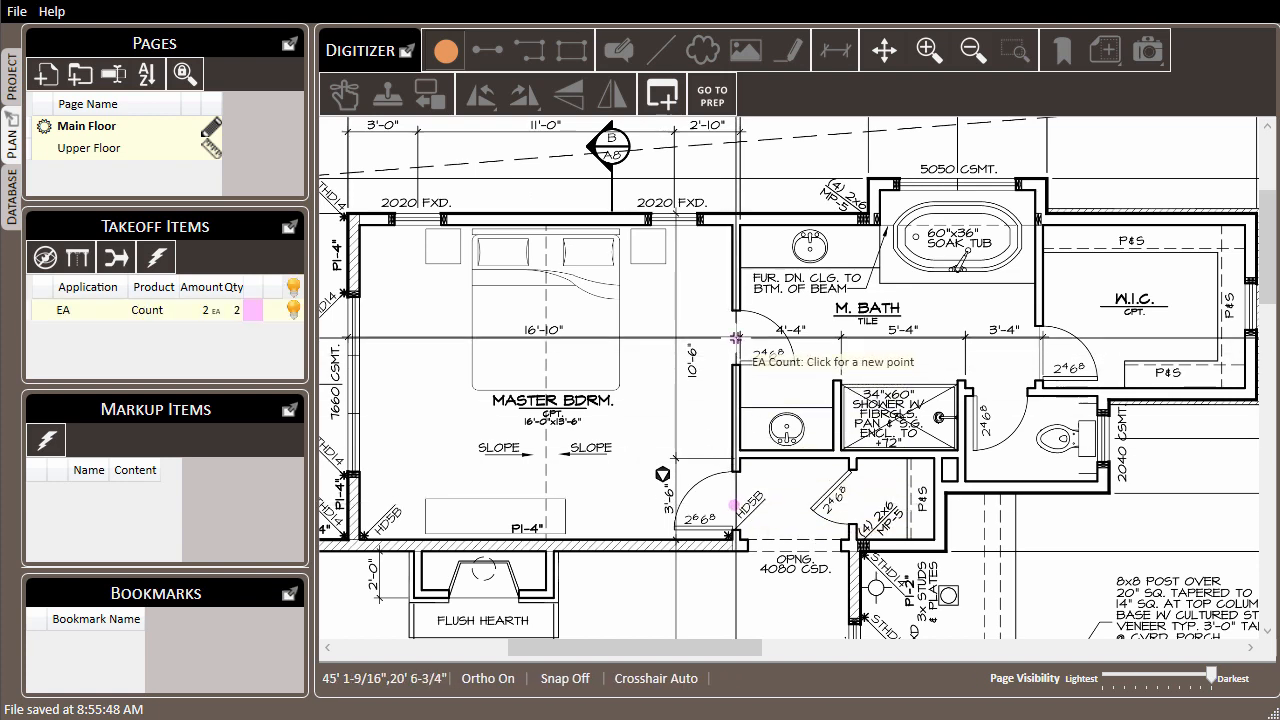
{"action": "left_click", "coordinate": [1036, 352]}
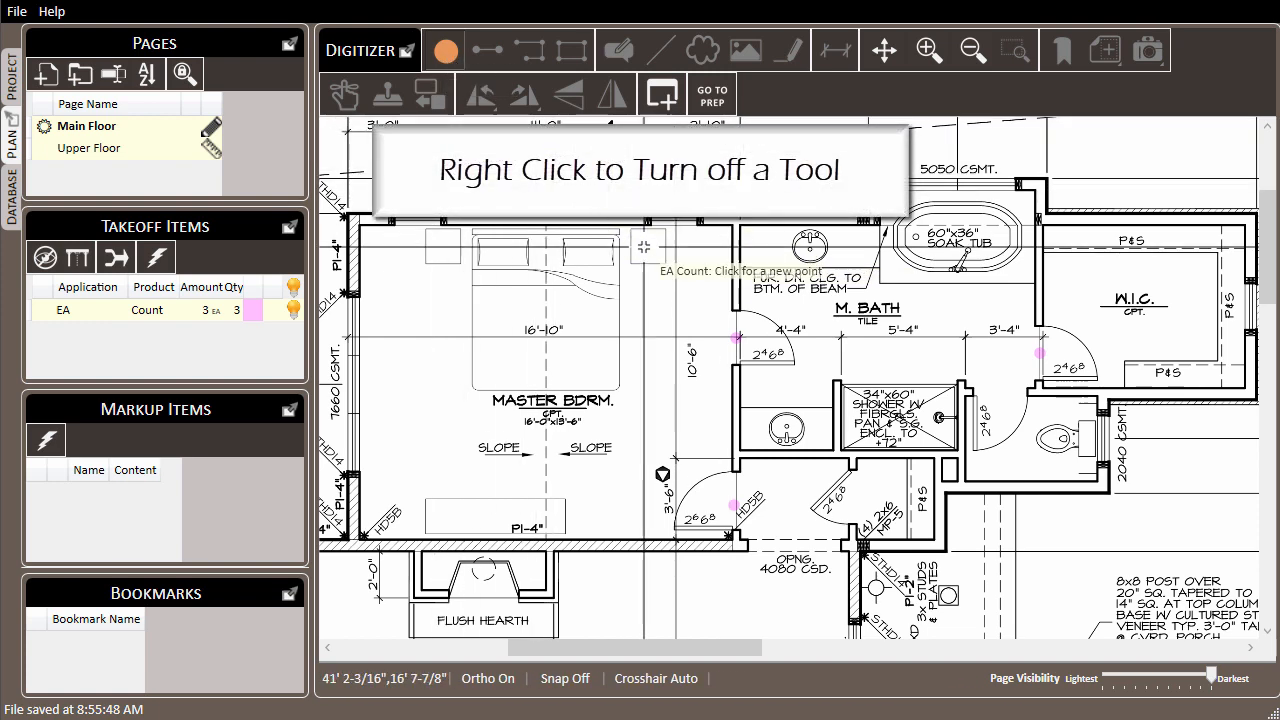
{"action": "right_click", "coordinate": [660, 274]}
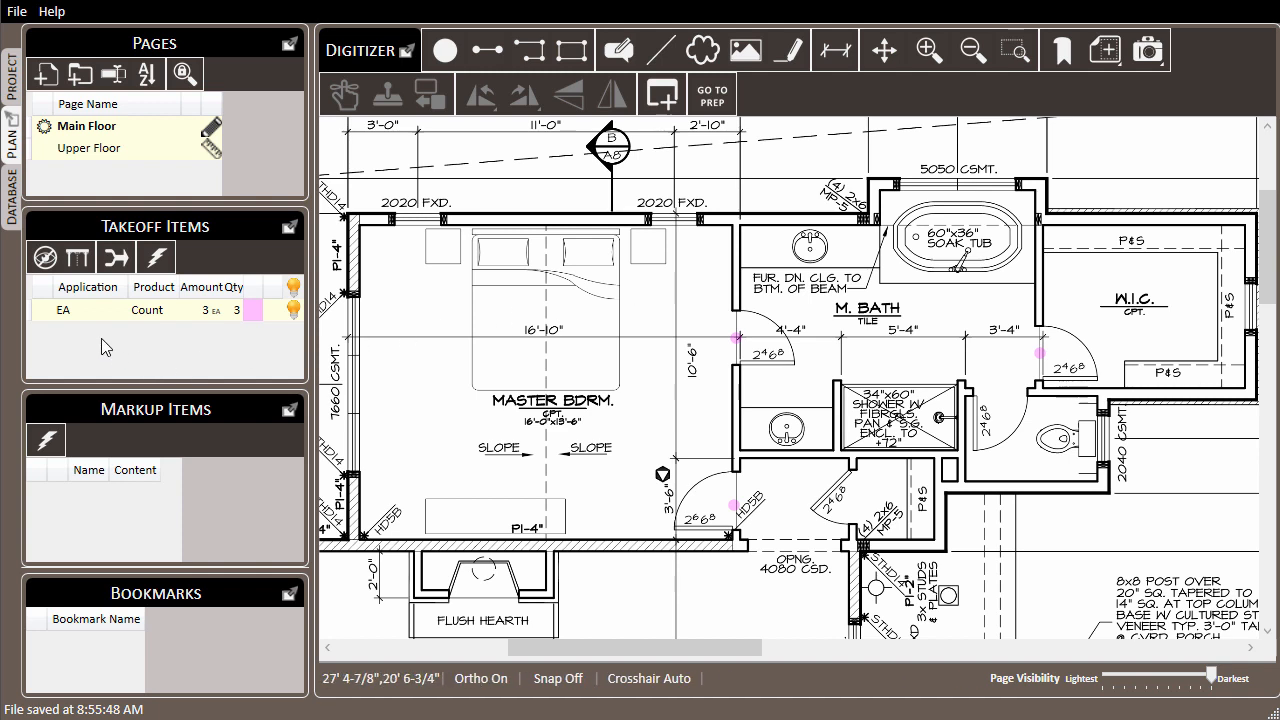
Step: Rename the application of the EA count takeoff item to Interior Doors
{"action": "left_click", "coordinate": [80, 318]}
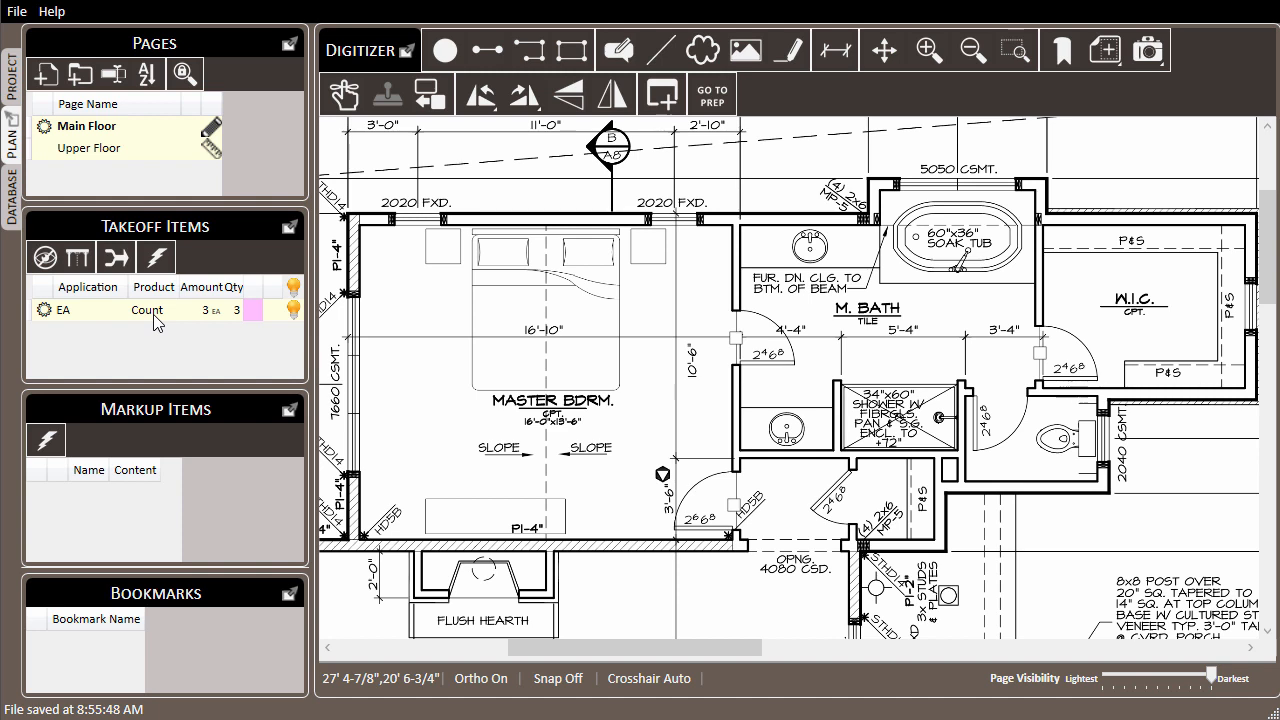
{"action": "right_click", "coordinate": [78, 322]}
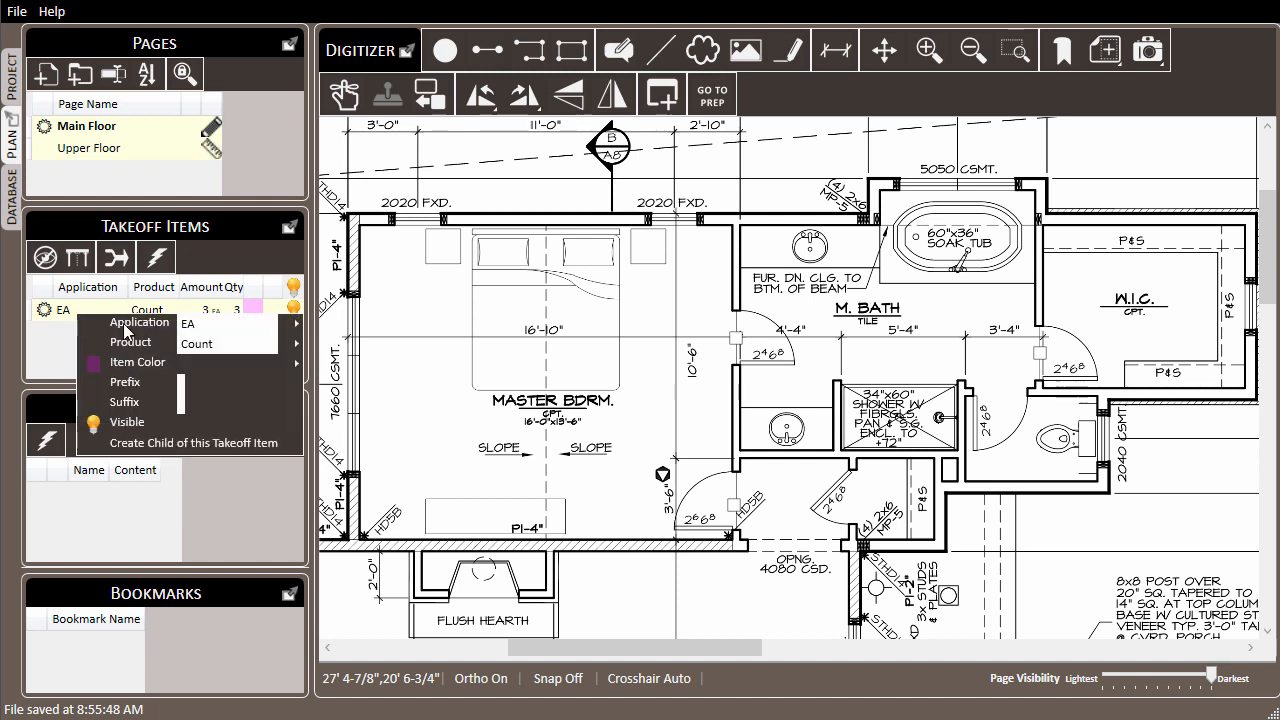
{"action": "left_click", "coordinate": [235, 323]}
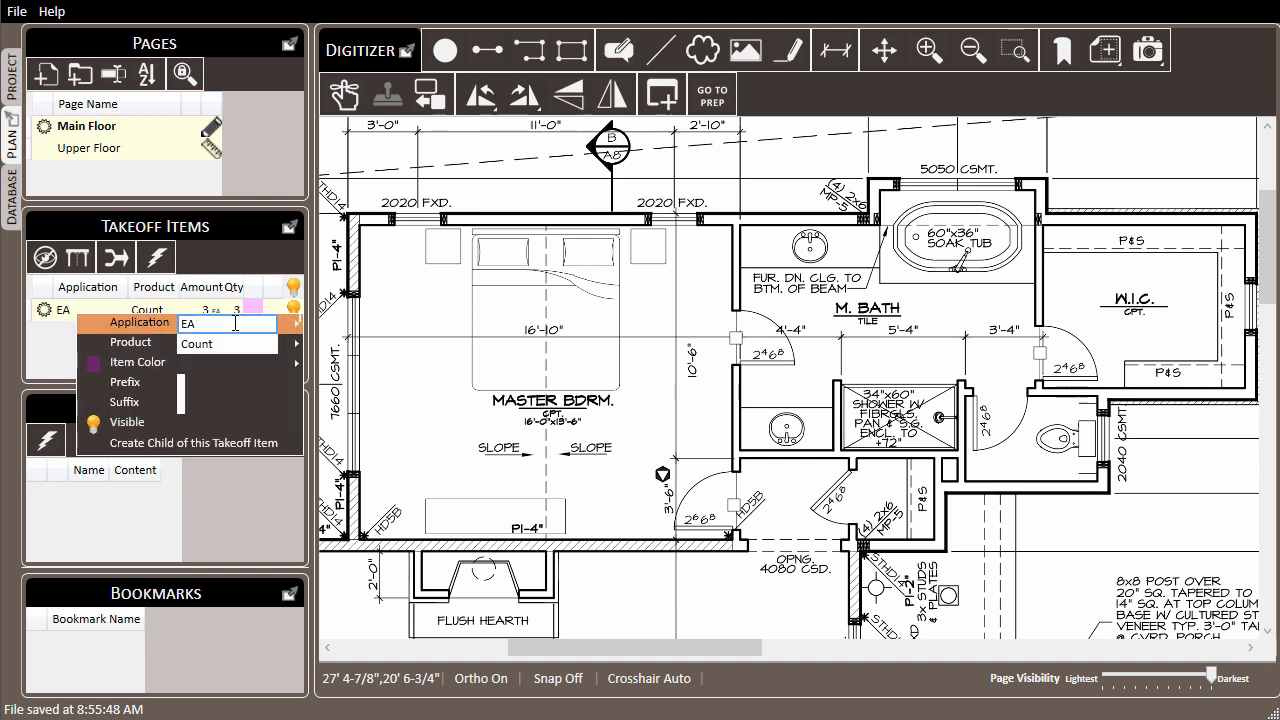
{"action": "key", "text": "BackSpace"}
{"action": "key", "text": "BackSpace"}
{"action": "type", "text": "Interior Do"}
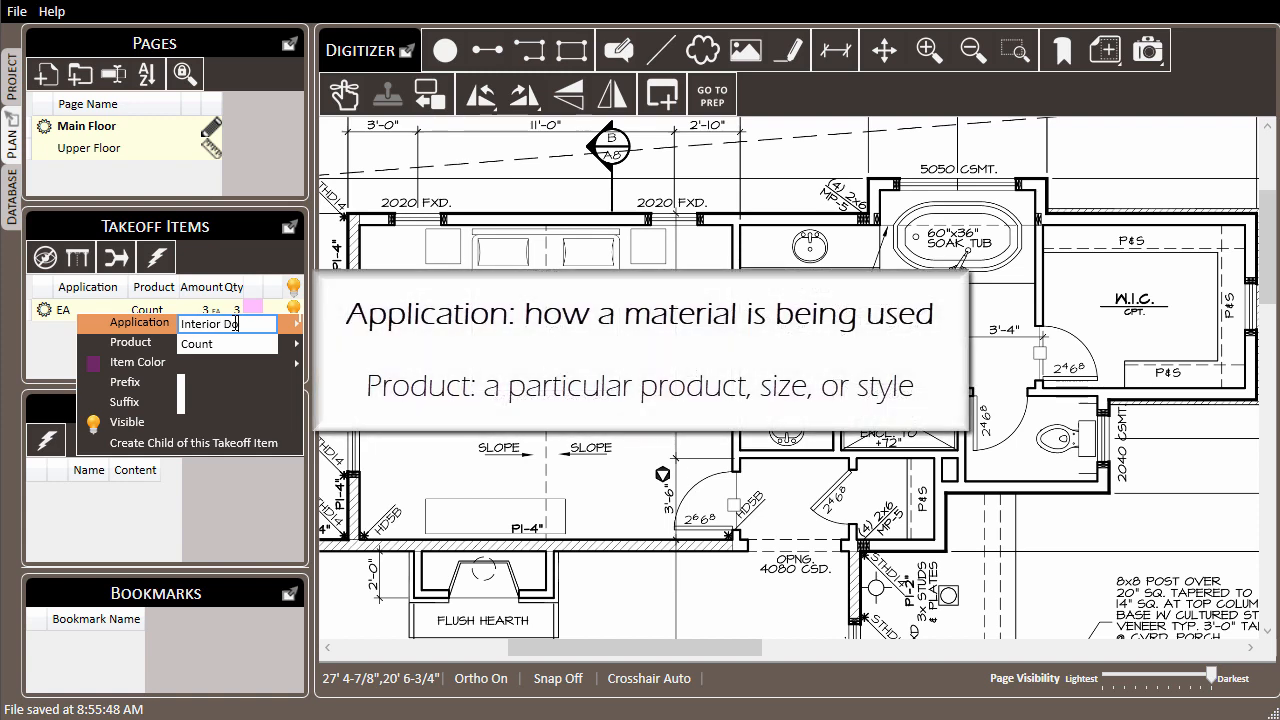
{"action": "type", "text": "ors"}
{"action": "mouse_move", "coordinate": [231, 347]}
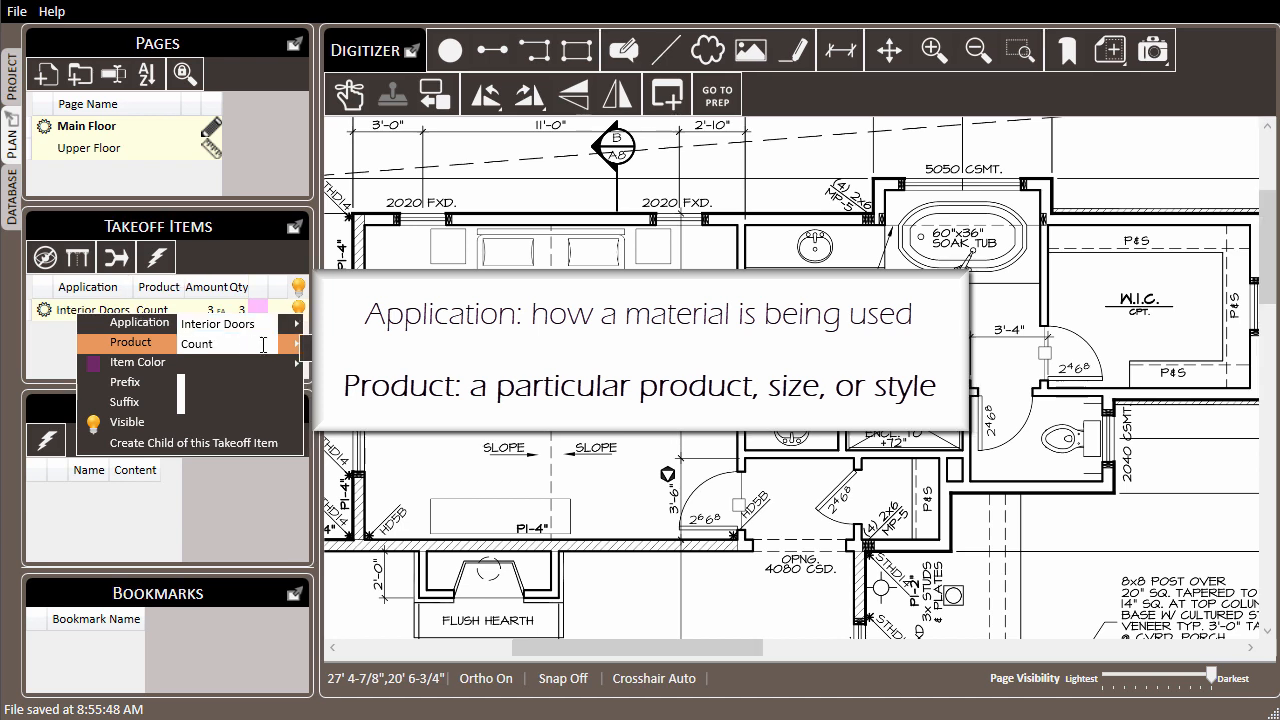
{"action": "left_click", "coordinate": [227, 337]}
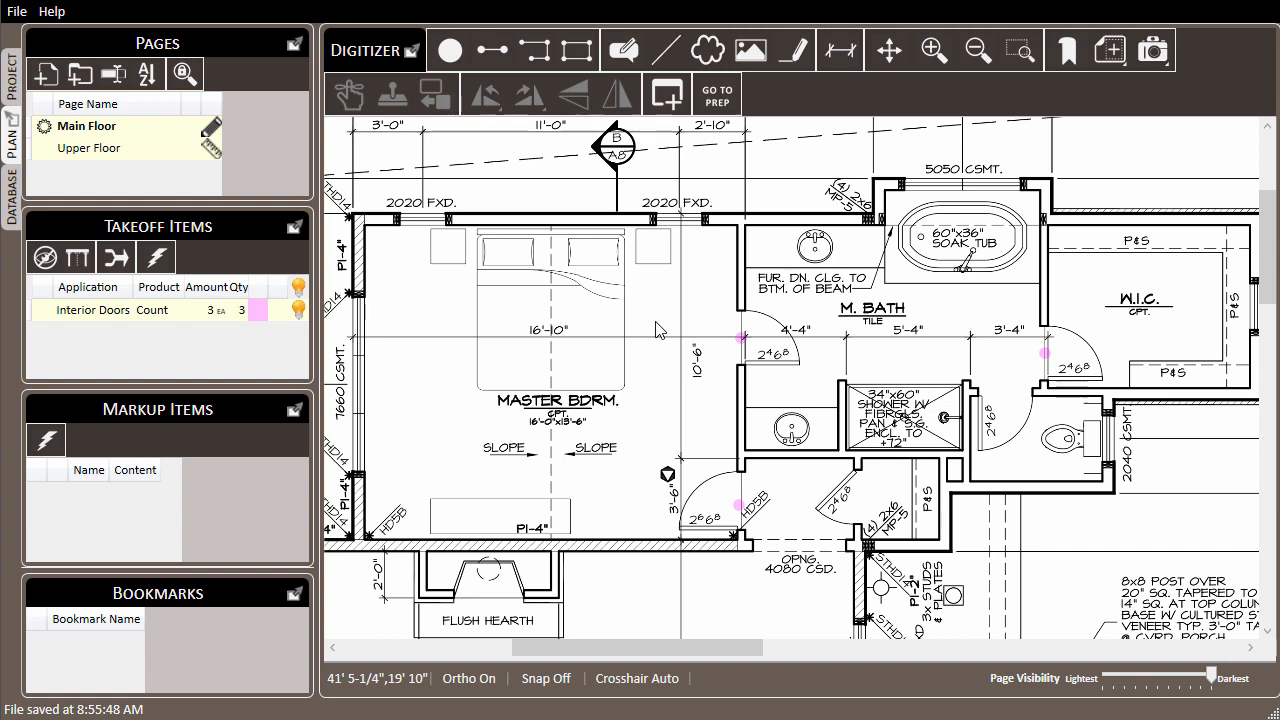
Step: Measure two wall segments, about 14 ft between the master bedroom and M. Bath and about 9 ft along the wall below the shower
{"action": "left_click", "coordinate": [491, 62]}
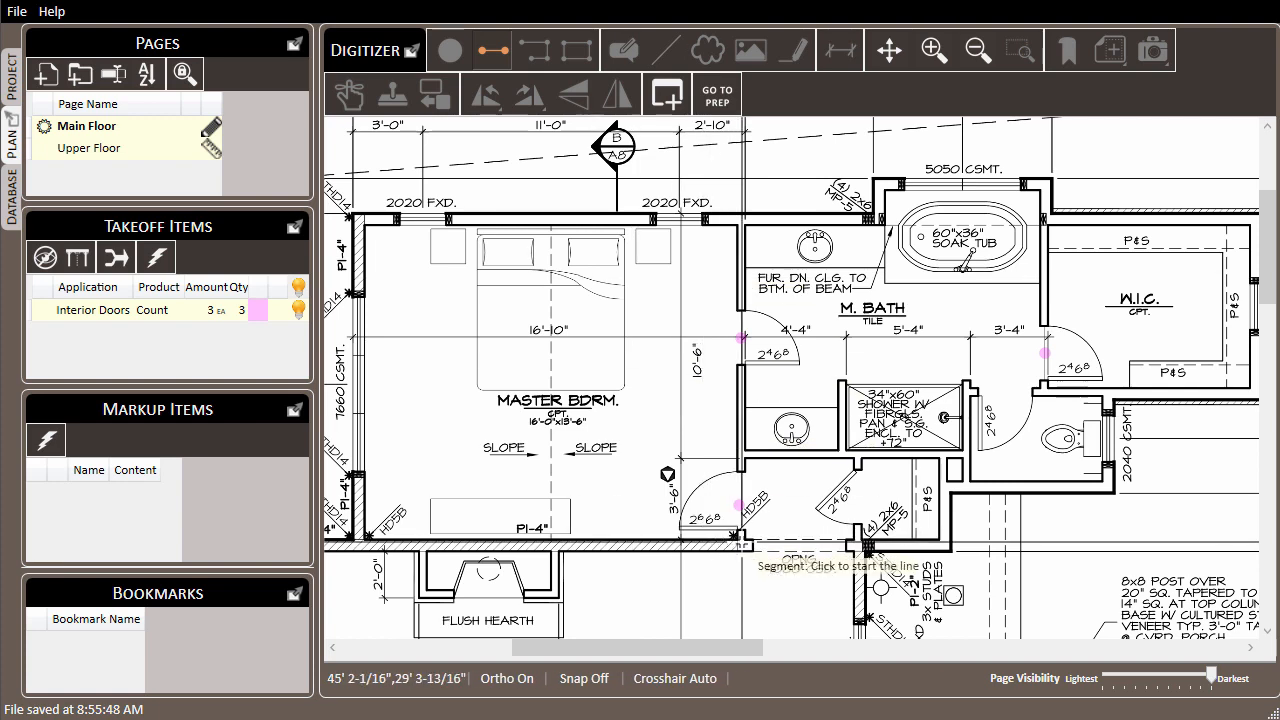
{"action": "left_click", "coordinate": [741, 543]}
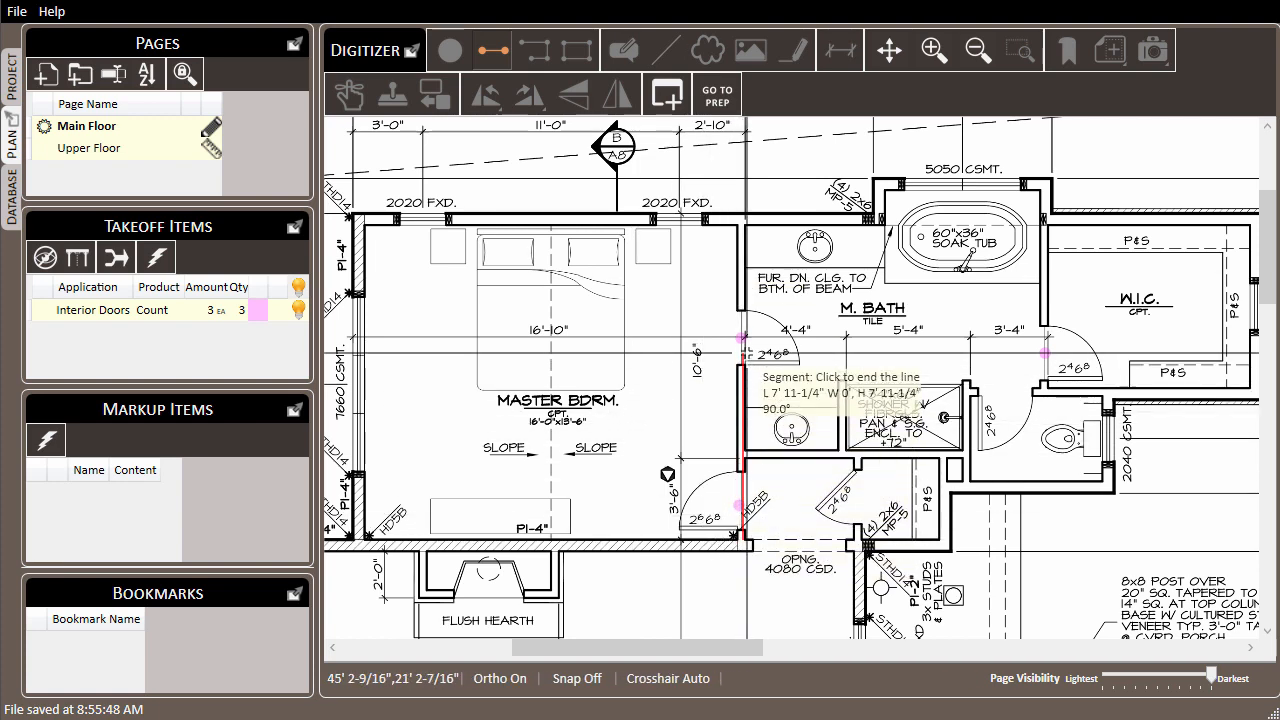
{"action": "left_click", "coordinate": [741, 231]}
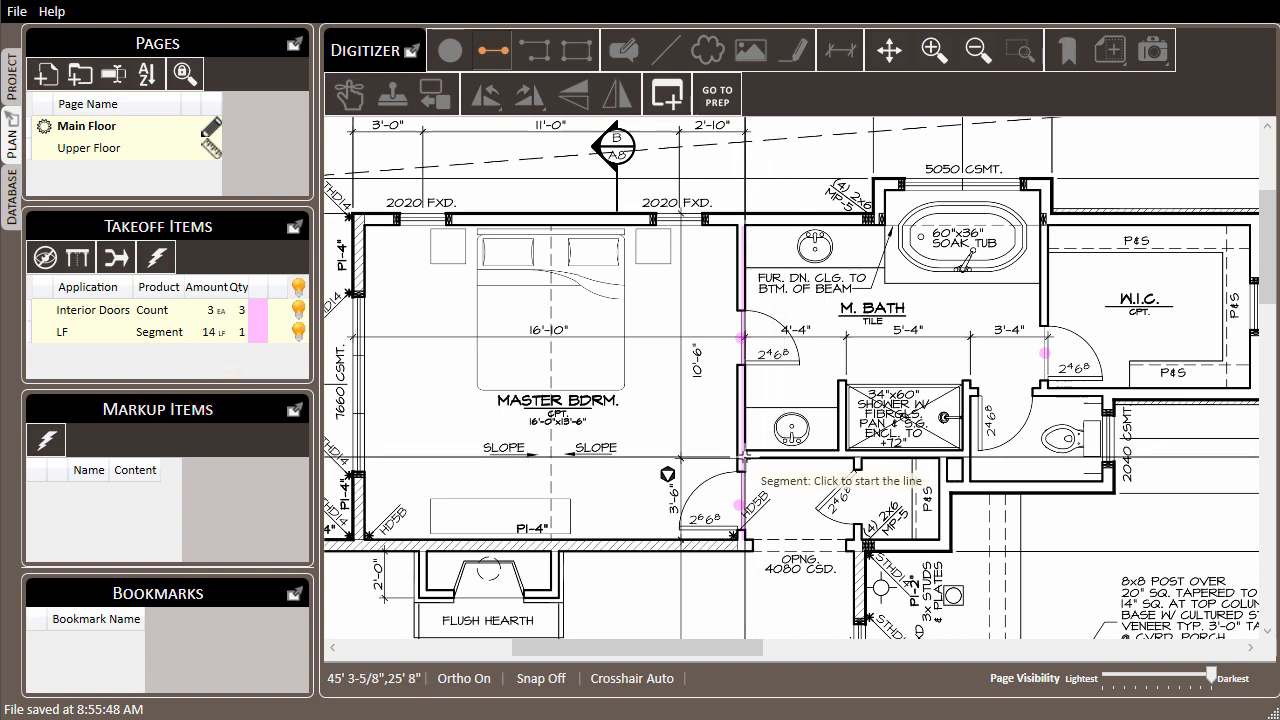
{"action": "left_click", "coordinate": [742, 456]}
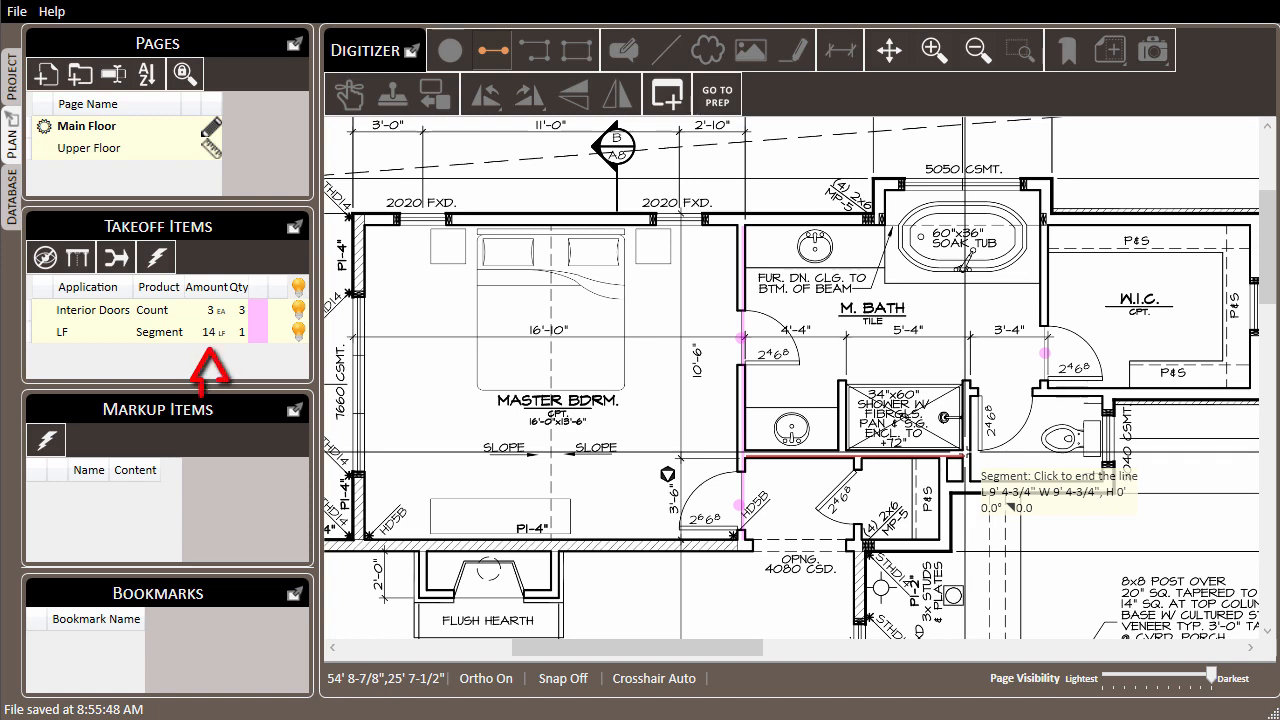
{"action": "left_click", "coordinate": [966, 456]}
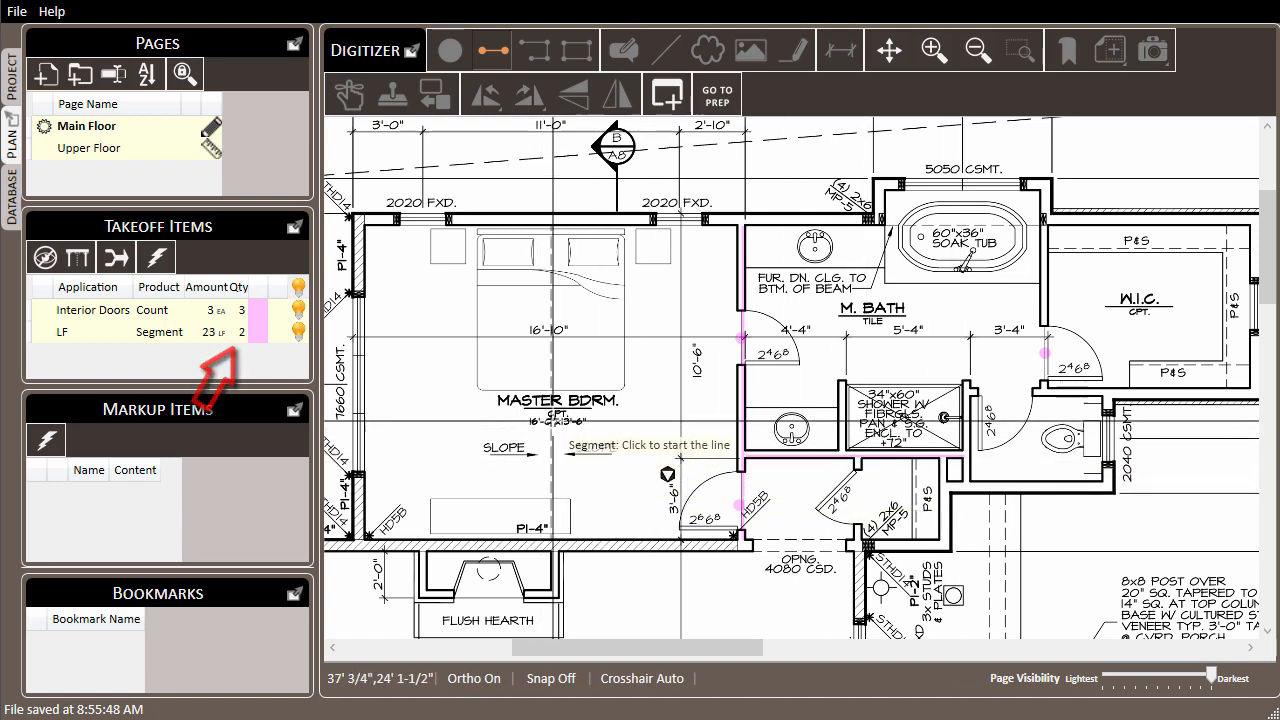
{"action": "key", "text": "Escape"}
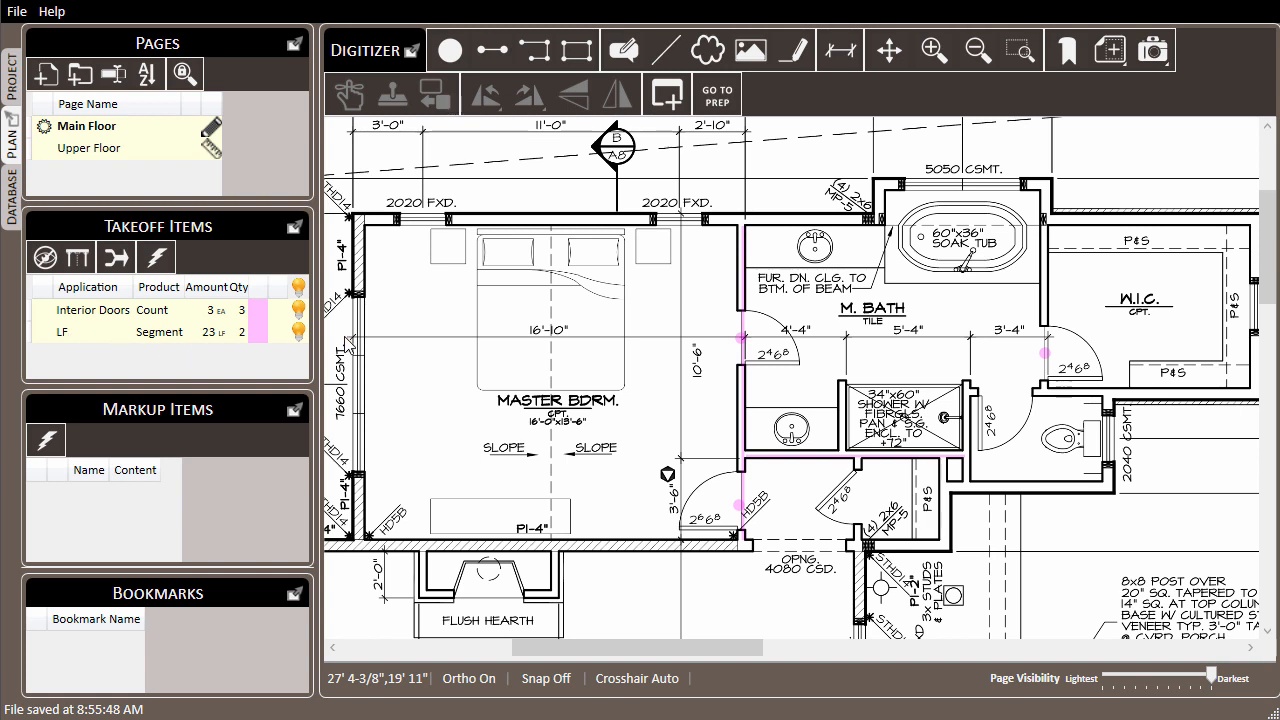
Step: Select the wall segments and door point between the bedroom and M. Bath with a selection window, and clear the selection
{"action": "left_click", "coordinate": [746, 330]}
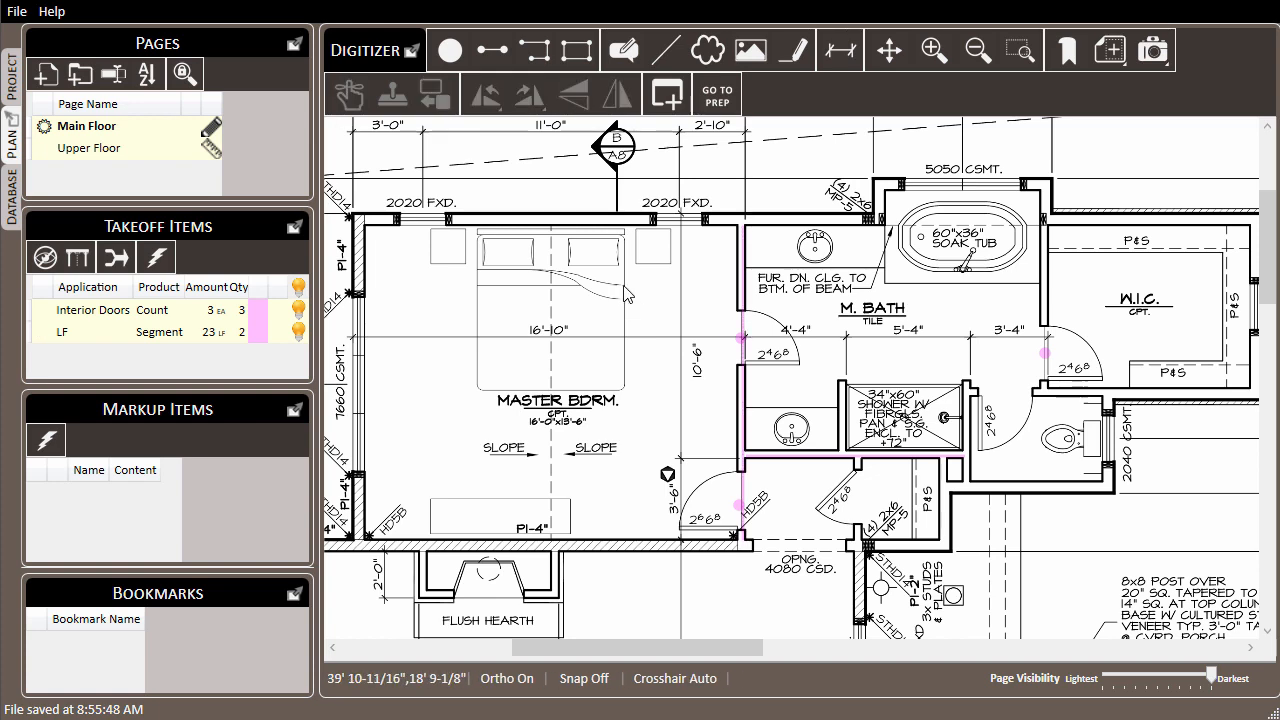
{"action": "left_click_drag", "start_coordinate": [666, 158], "coordinate": [987, 488]}
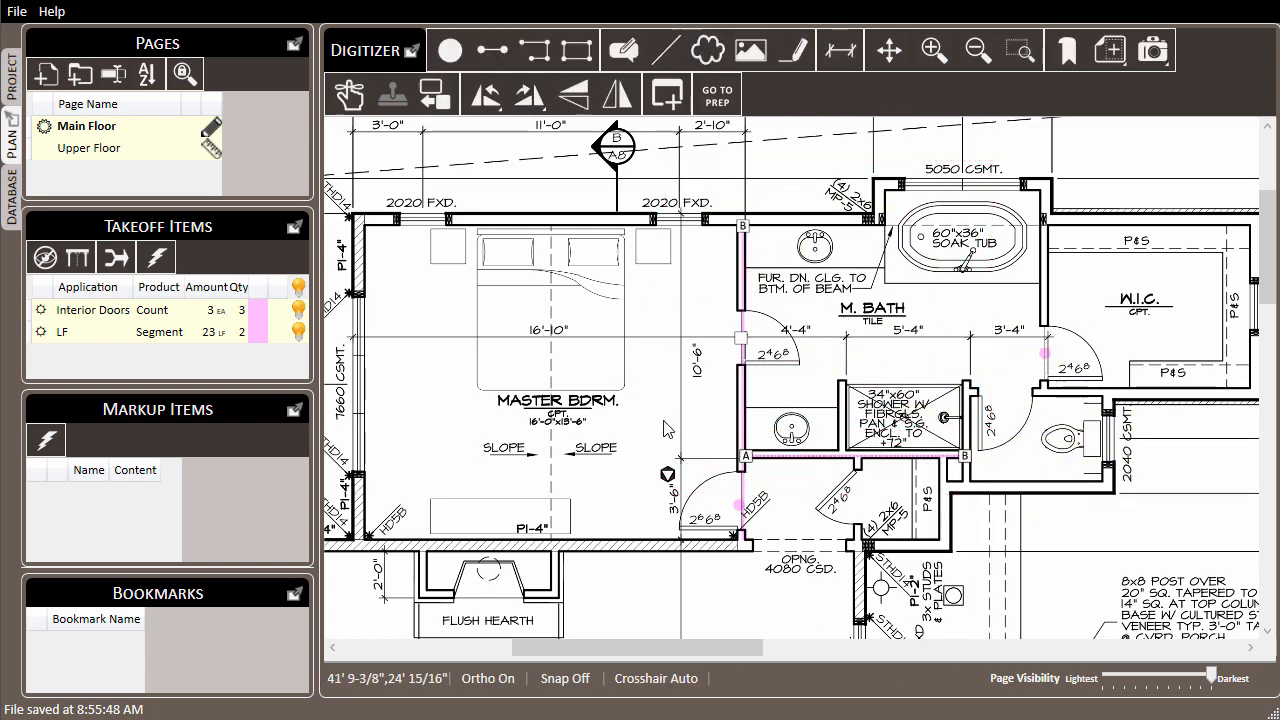
{"action": "left_click", "coordinate": [656, 413]}
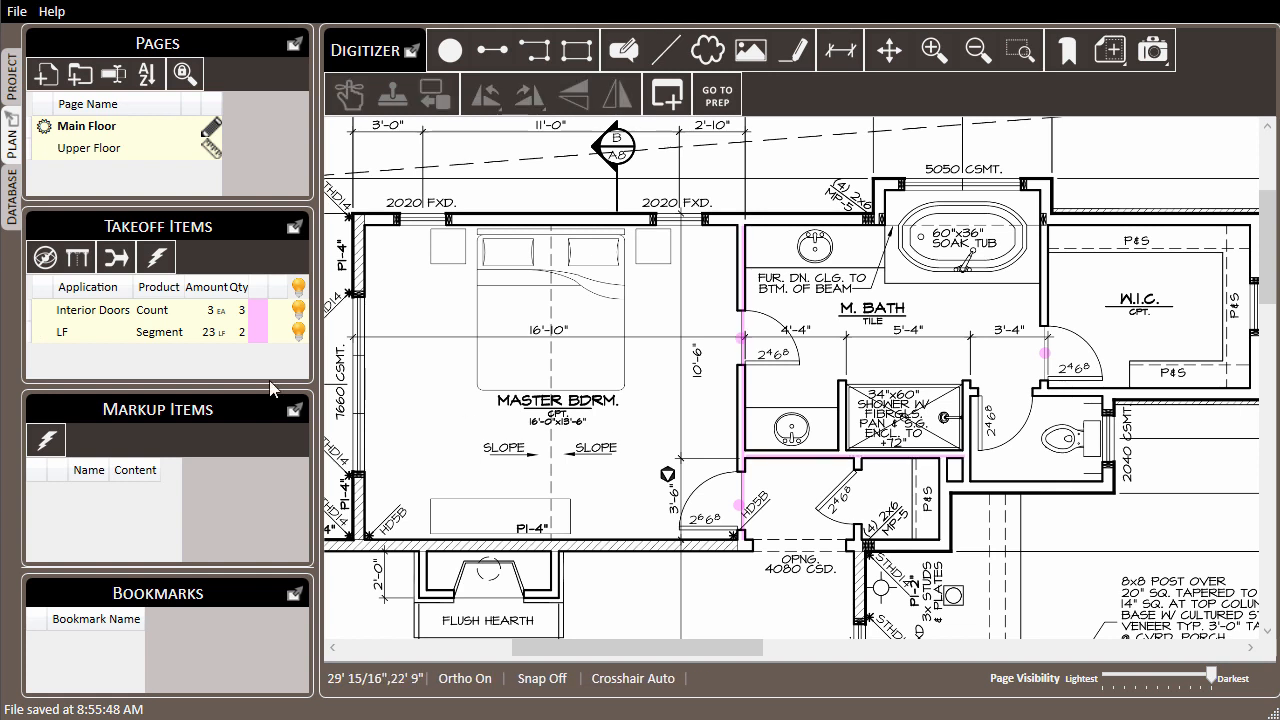
Step: Delete the LF Segment takeoff item with both of its wall segments
{"action": "left_click", "coordinate": [80, 336]}
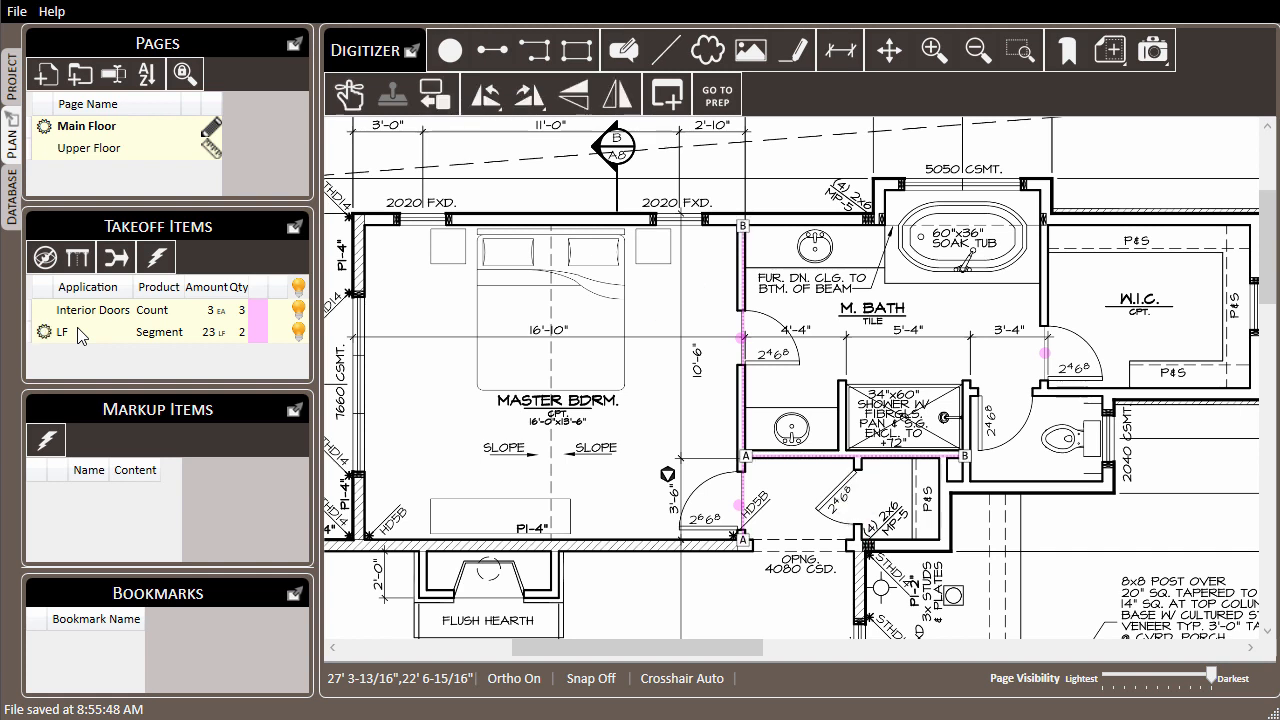
{"action": "key", "text": "Delete"}
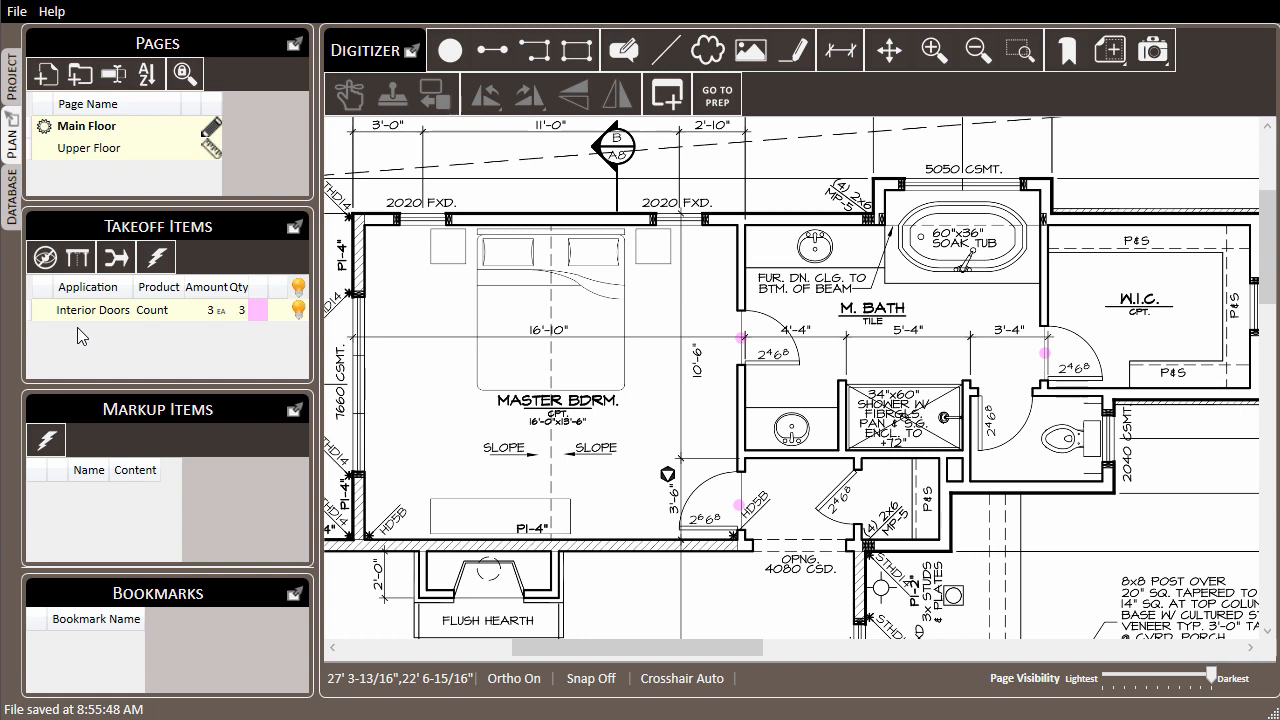
Step: Trace the M. Bath interior walls as a continuous five-part linear run about 32 ft long, from the bedroom wall around to the W.I.C. wall
{"action": "left_click", "coordinate": [537, 55]}
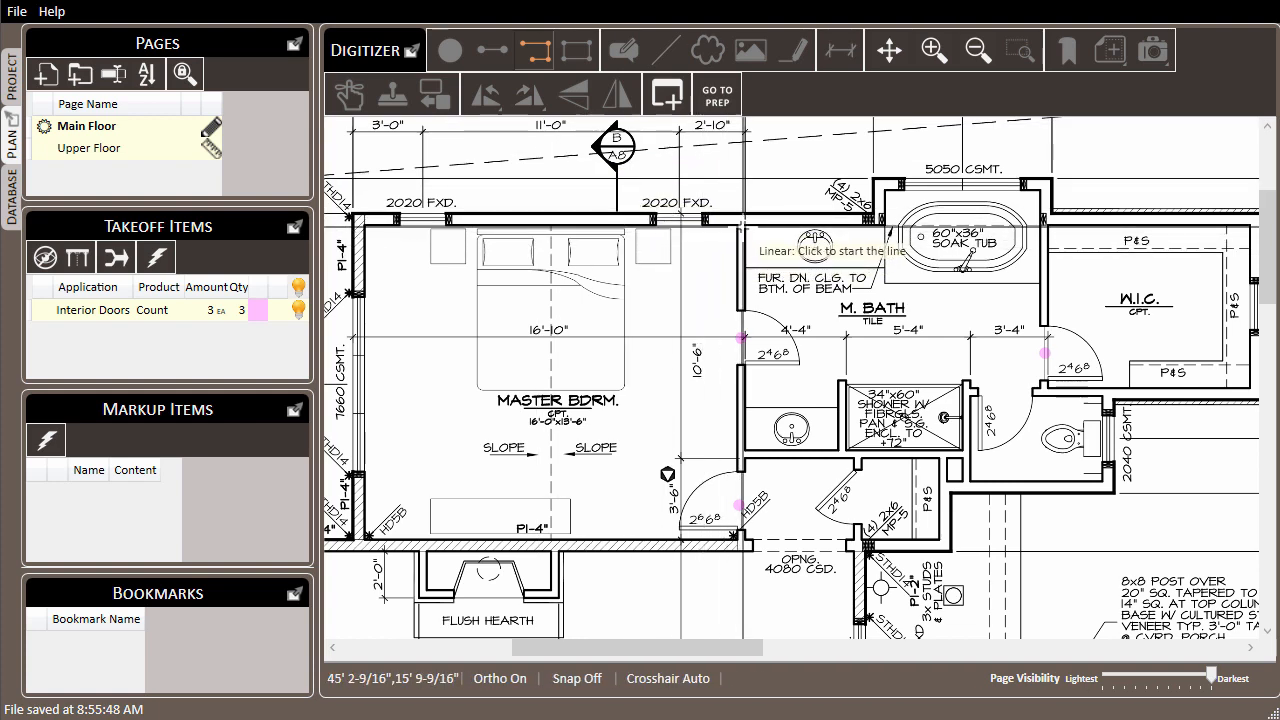
{"action": "left_click", "coordinate": [743, 227]}
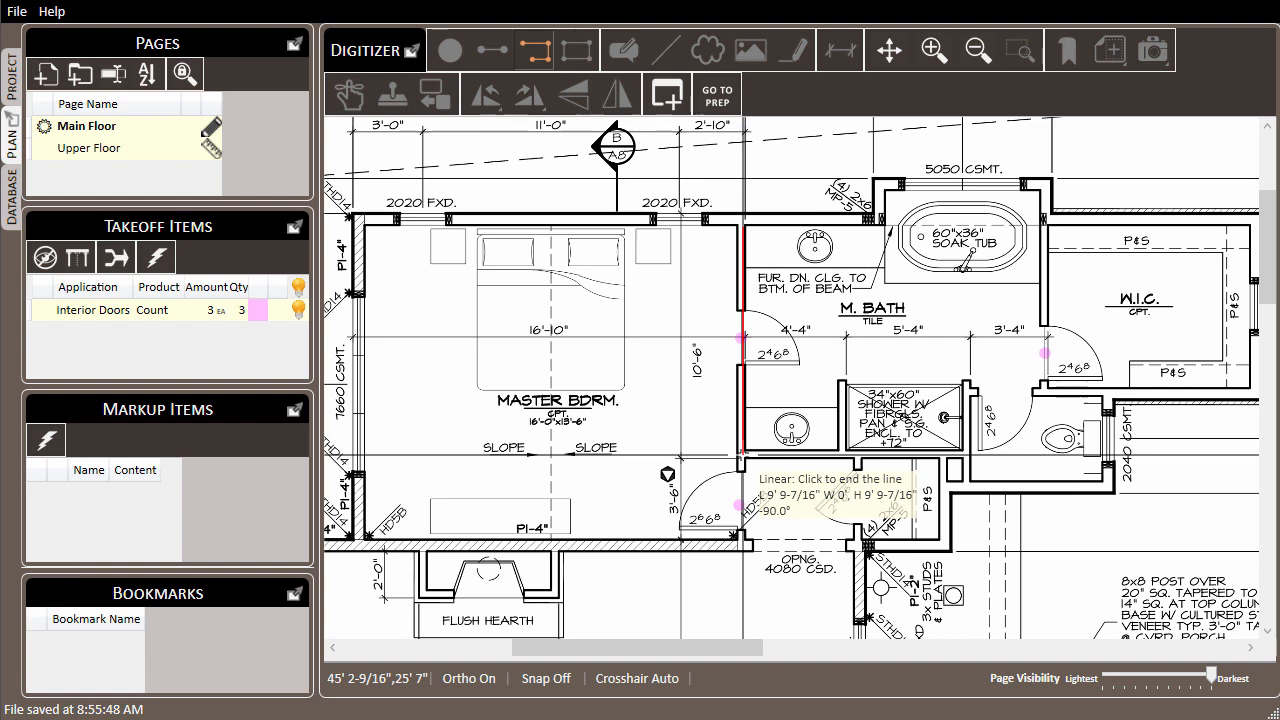
{"action": "left_click", "coordinate": [743, 456]}
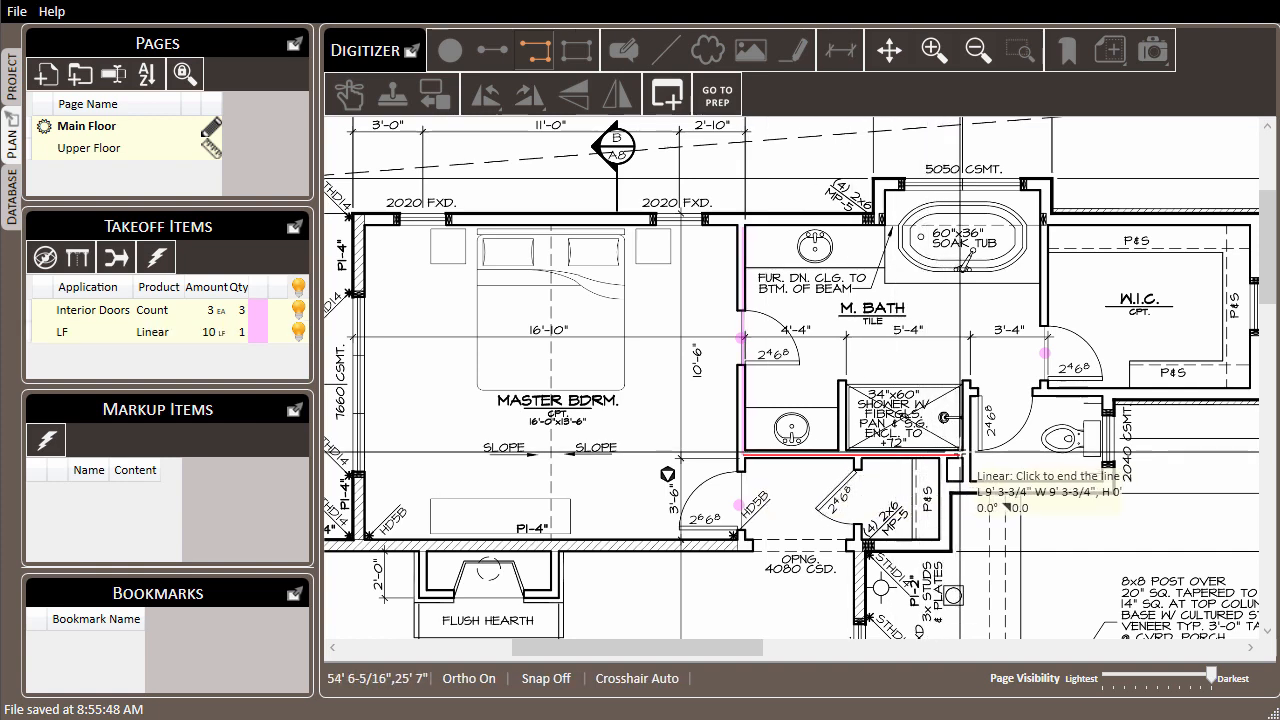
{"action": "left_click", "coordinate": [965, 456]}
{"action": "left_click", "coordinate": [966, 391]}
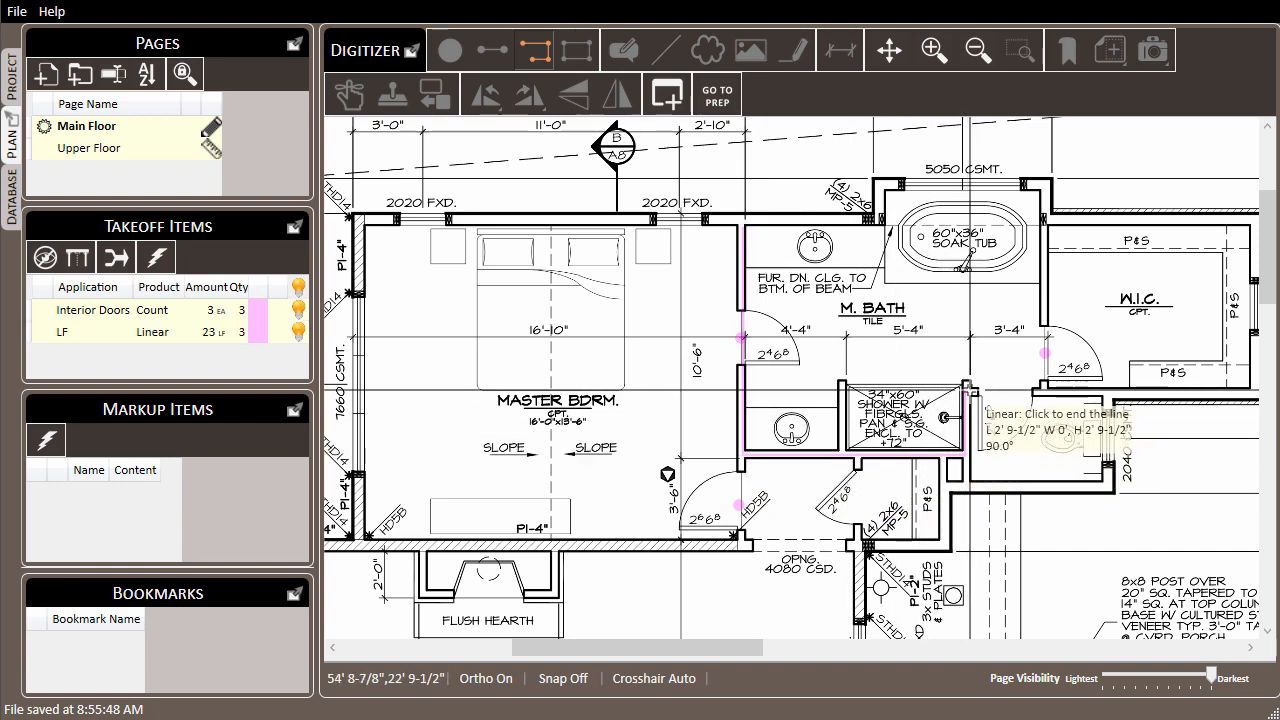
{"action": "left_click", "coordinate": [1044, 390]}
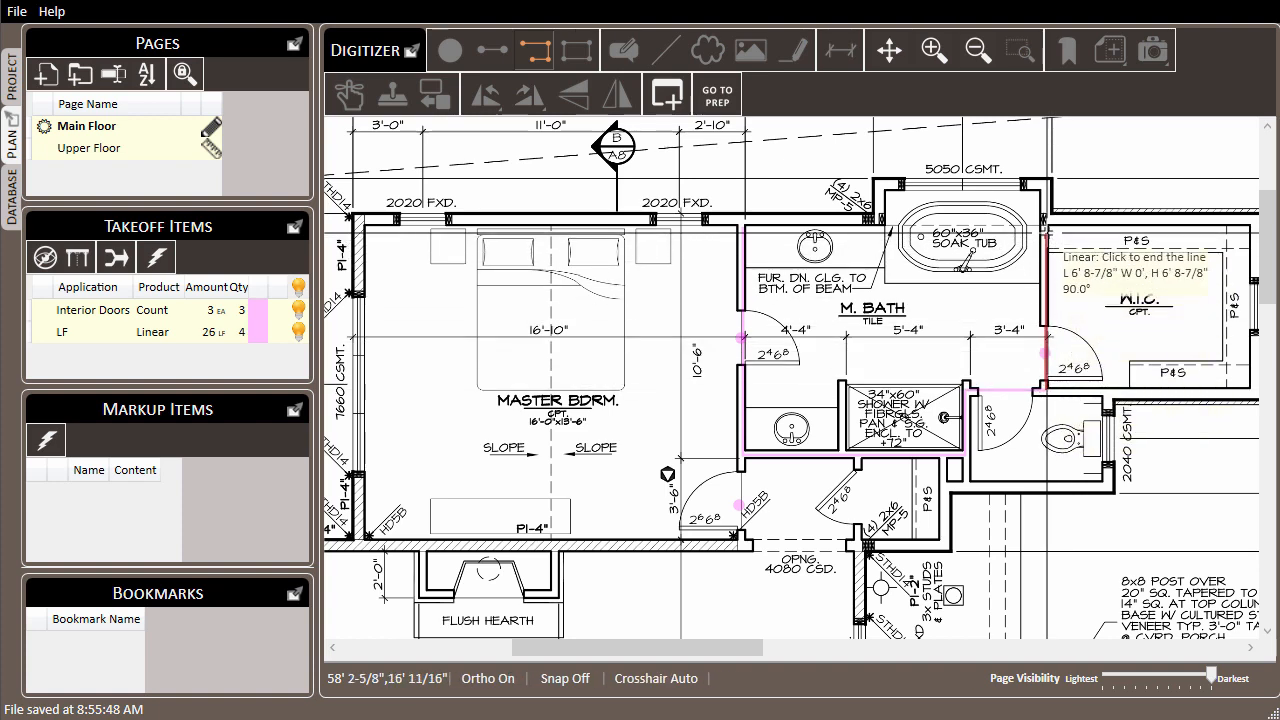
{"action": "left_click", "coordinate": [1044, 230]}
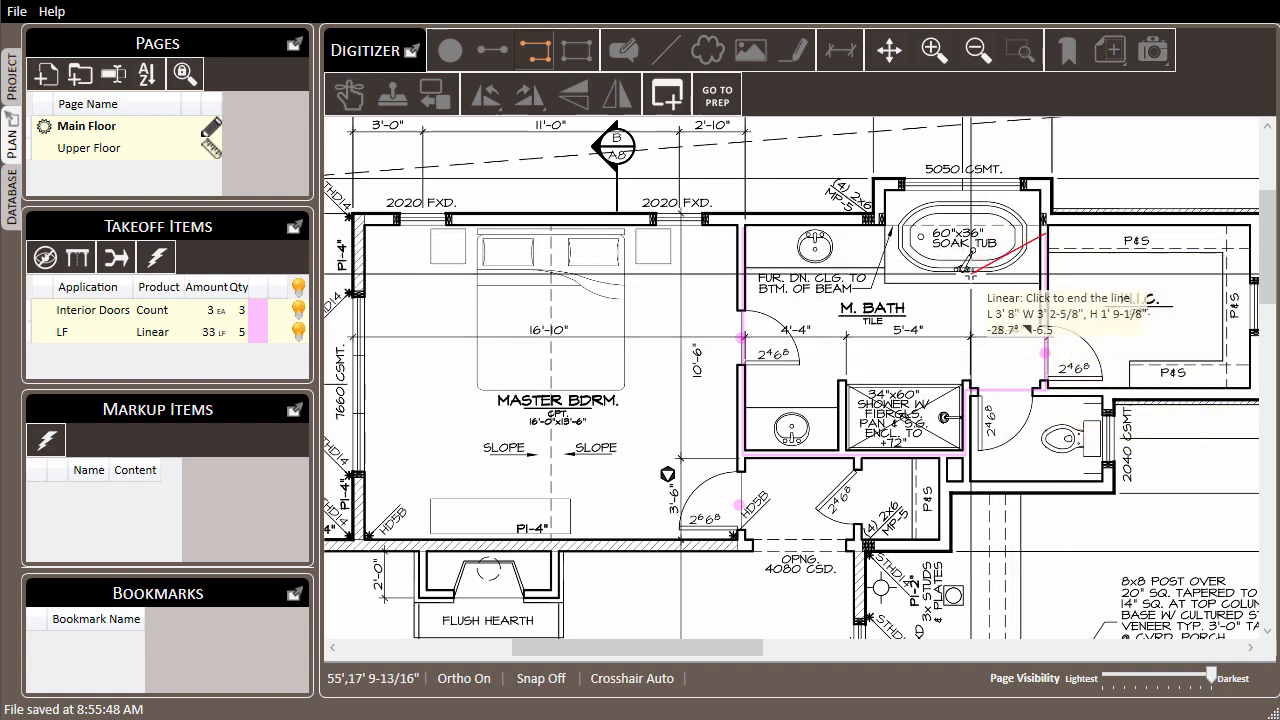
{"action": "key", "text": "Escape"}
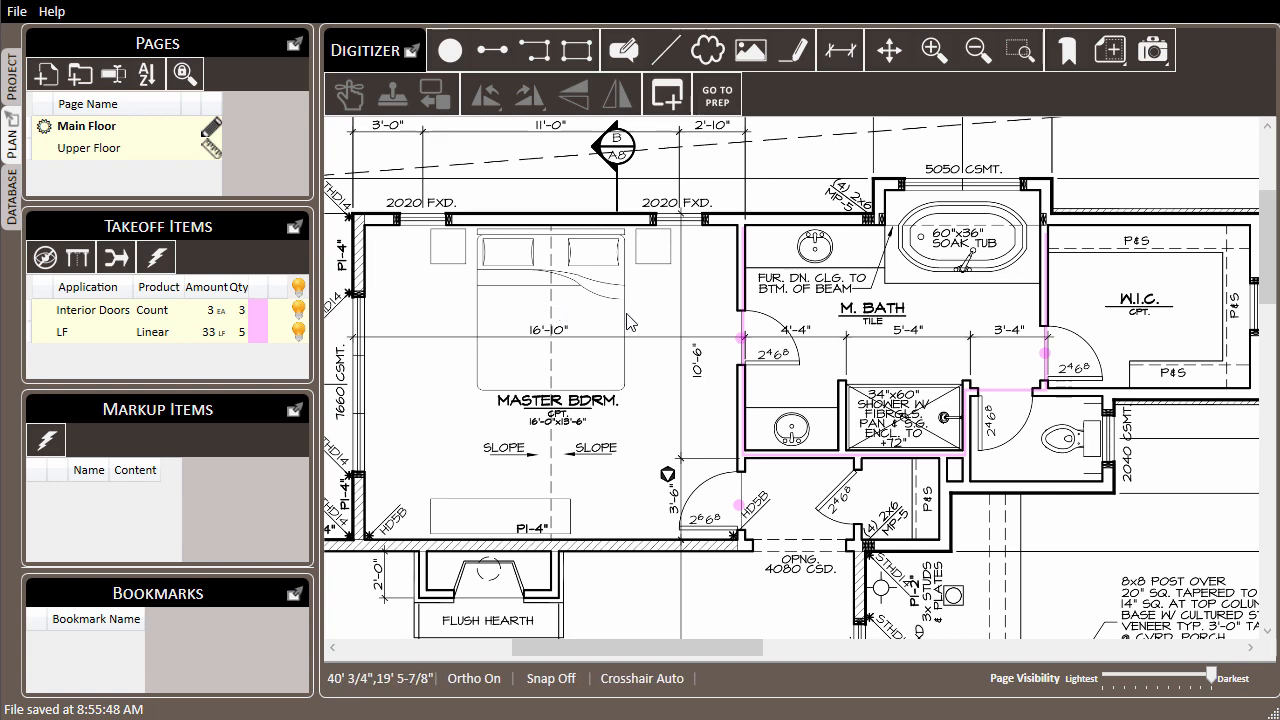
Step: Change the M. Bath linear run's application to LSF and set its height to 108"
{"action": "right_click", "coordinate": [742, 312]}
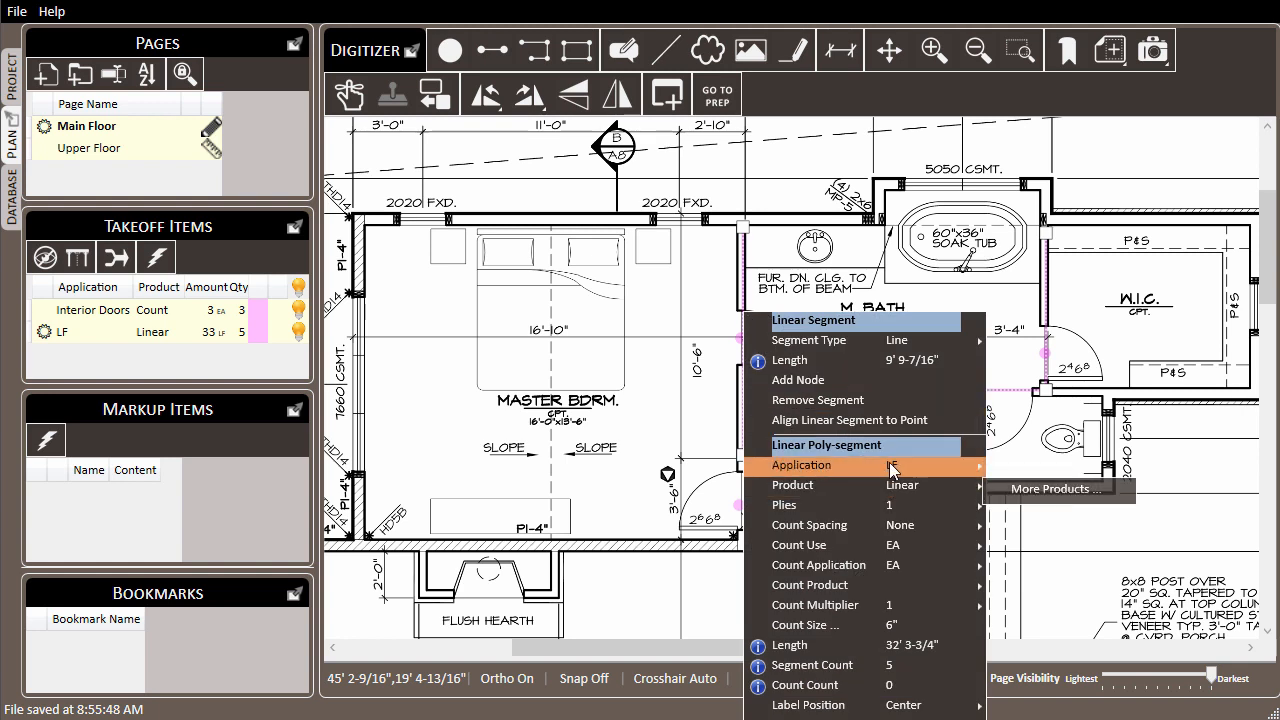
{"action": "mouse_move", "coordinate": [889, 464]}
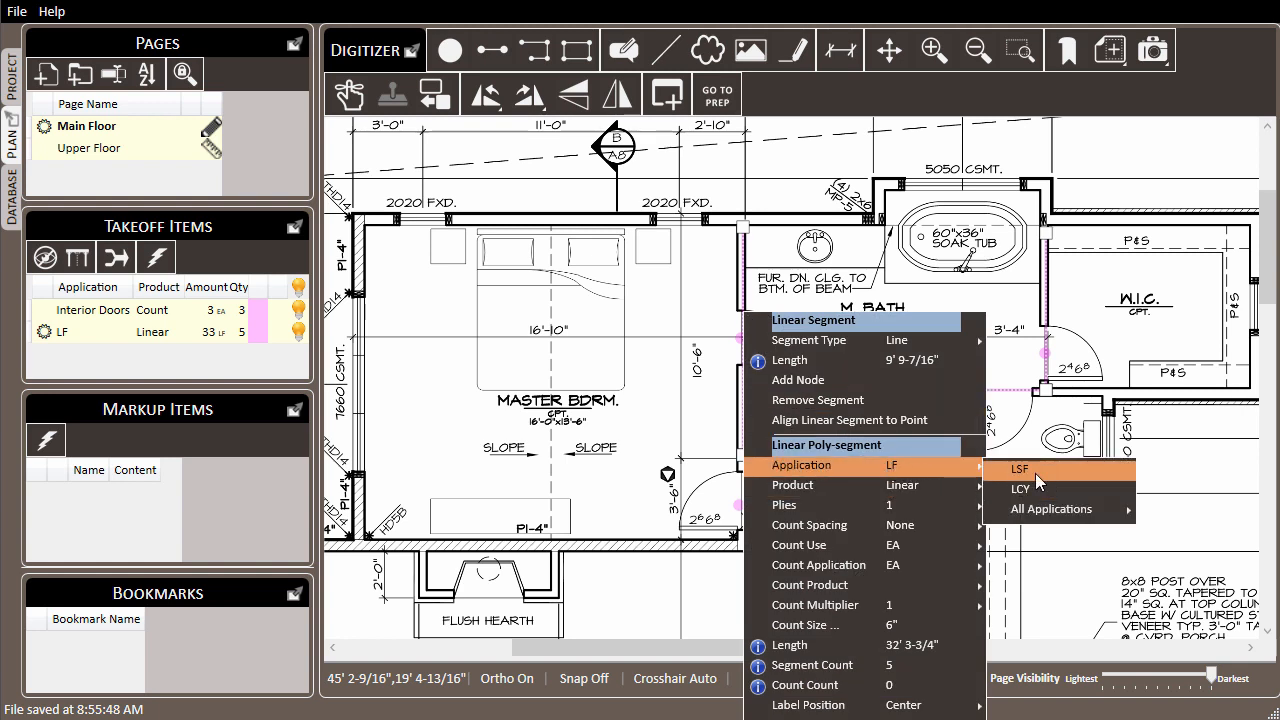
{"action": "left_click", "coordinate": [1035, 473]}
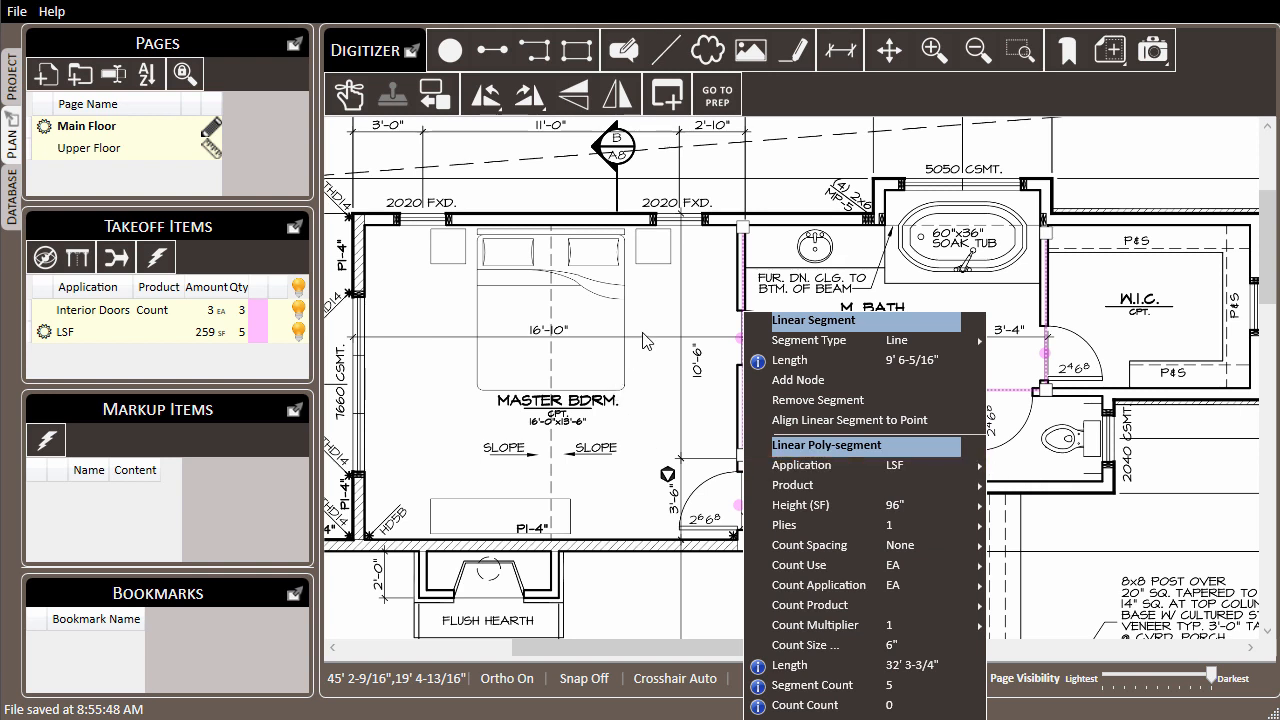
{"action": "mouse_move", "coordinate": [850, 508]}
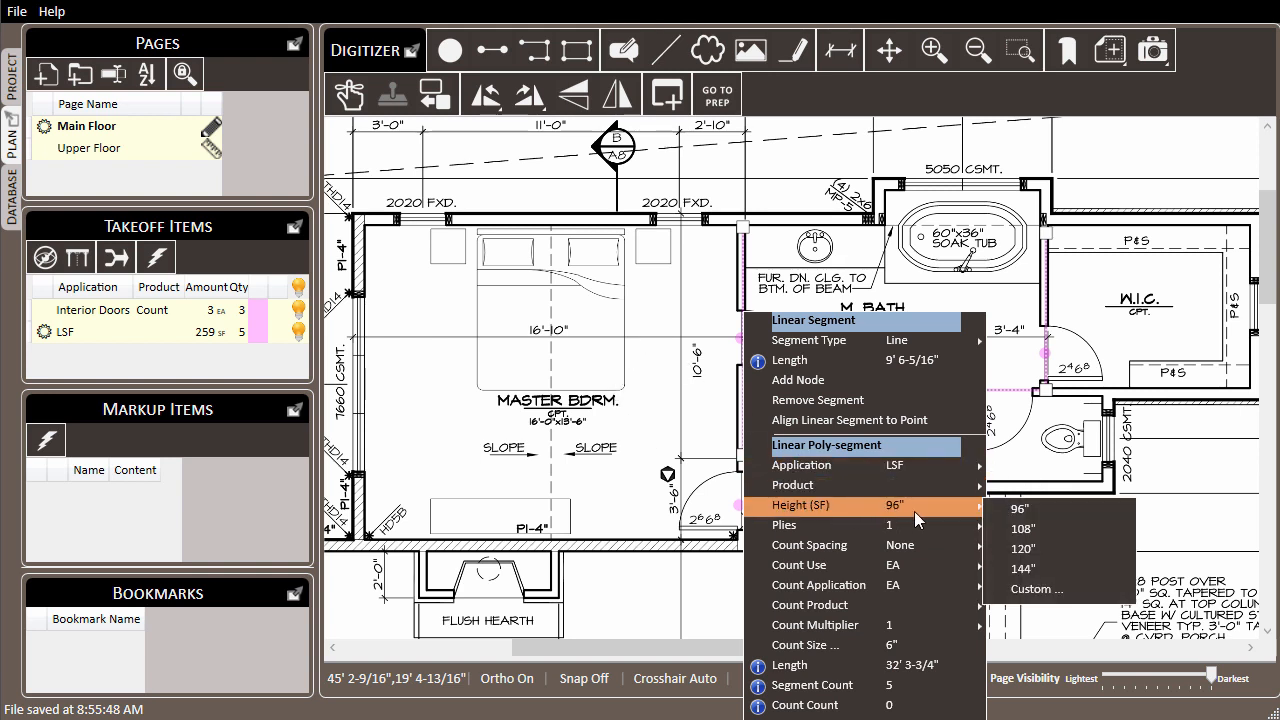
{"action": "left_click", "coordinate": [1033, 530]}
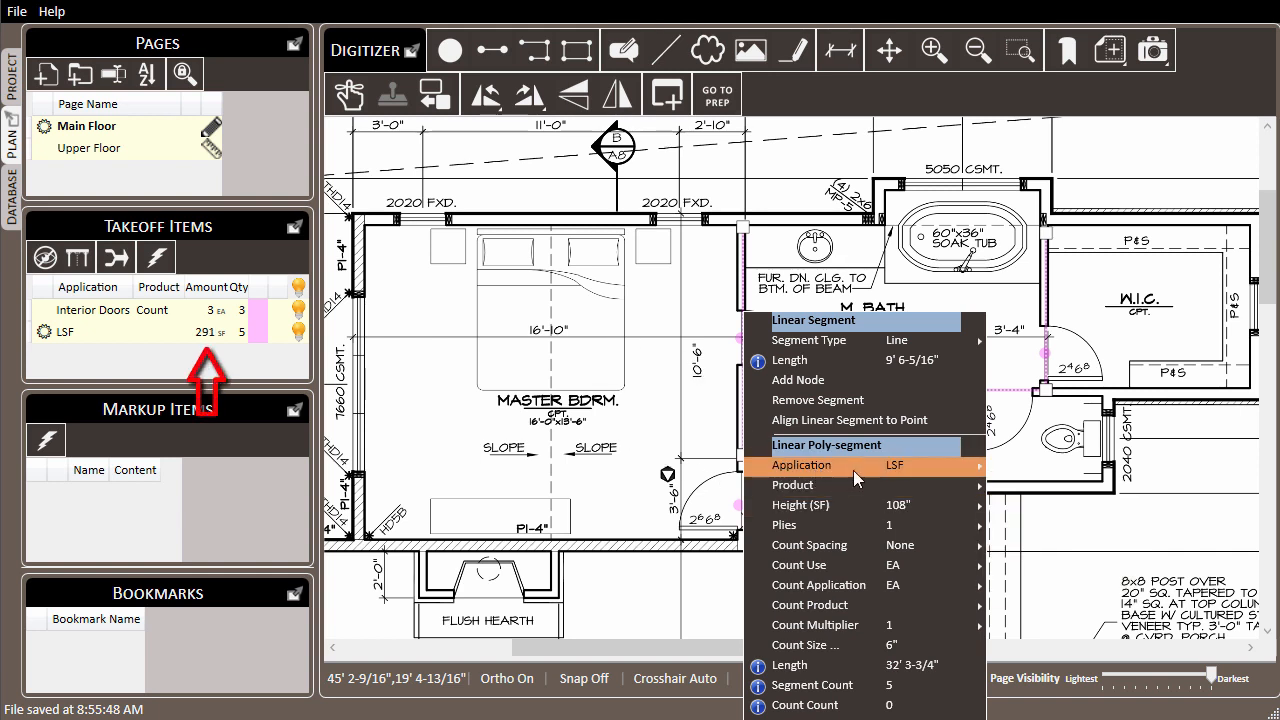
{"action": "mouse_move", "coordinate": [853, 468]}
{"action": "left_click", "coordinate": [447, 395]}
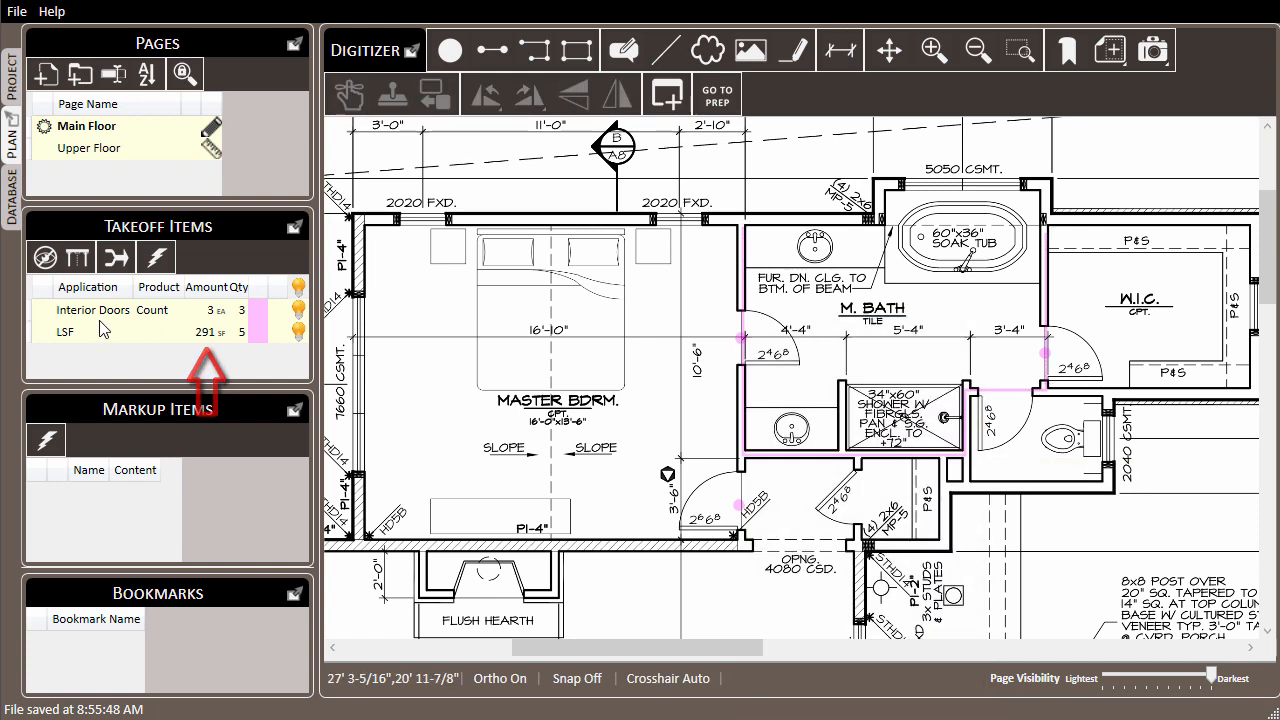
Step: Set the LSF takeoff item's application to Drywall and its product to 5/8"
{"action": "right_click", "coordinate": [100, 333]}
{"action": "mouse_move", "coordinate": [152, 346]}
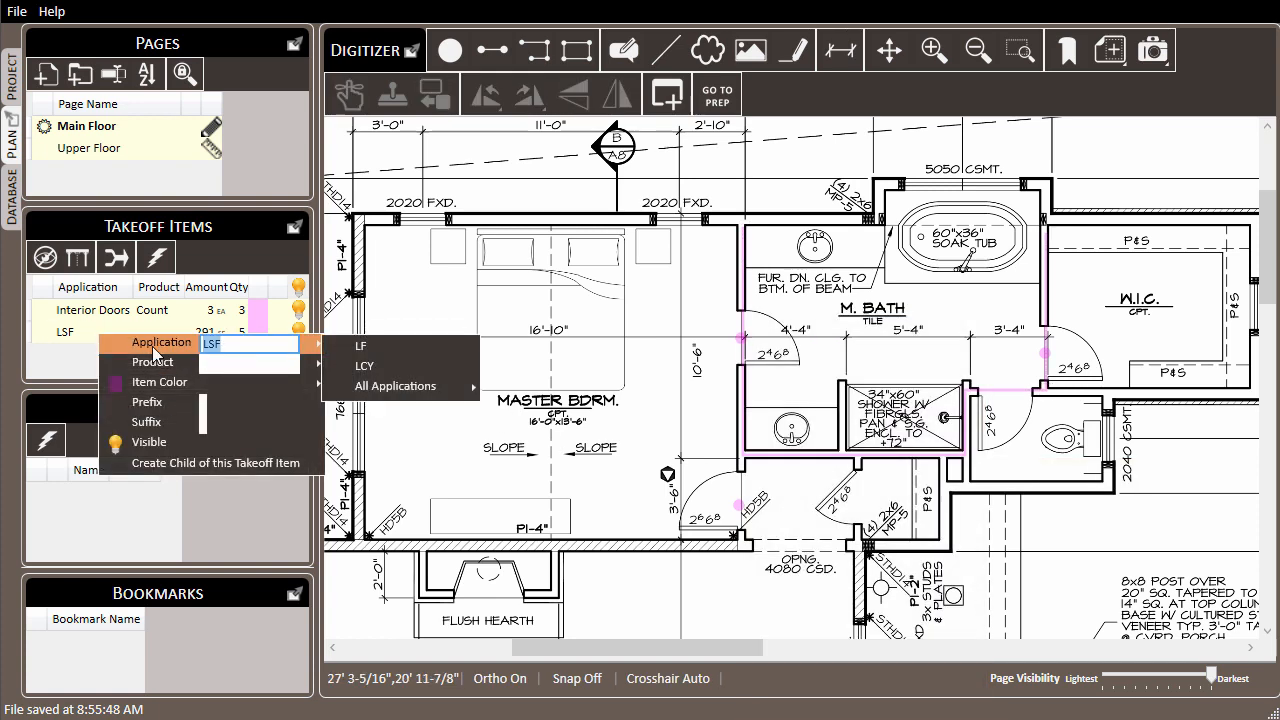
{"action": "type", "text": "Drywall"}
{"action": "key", "text": "Tab"}
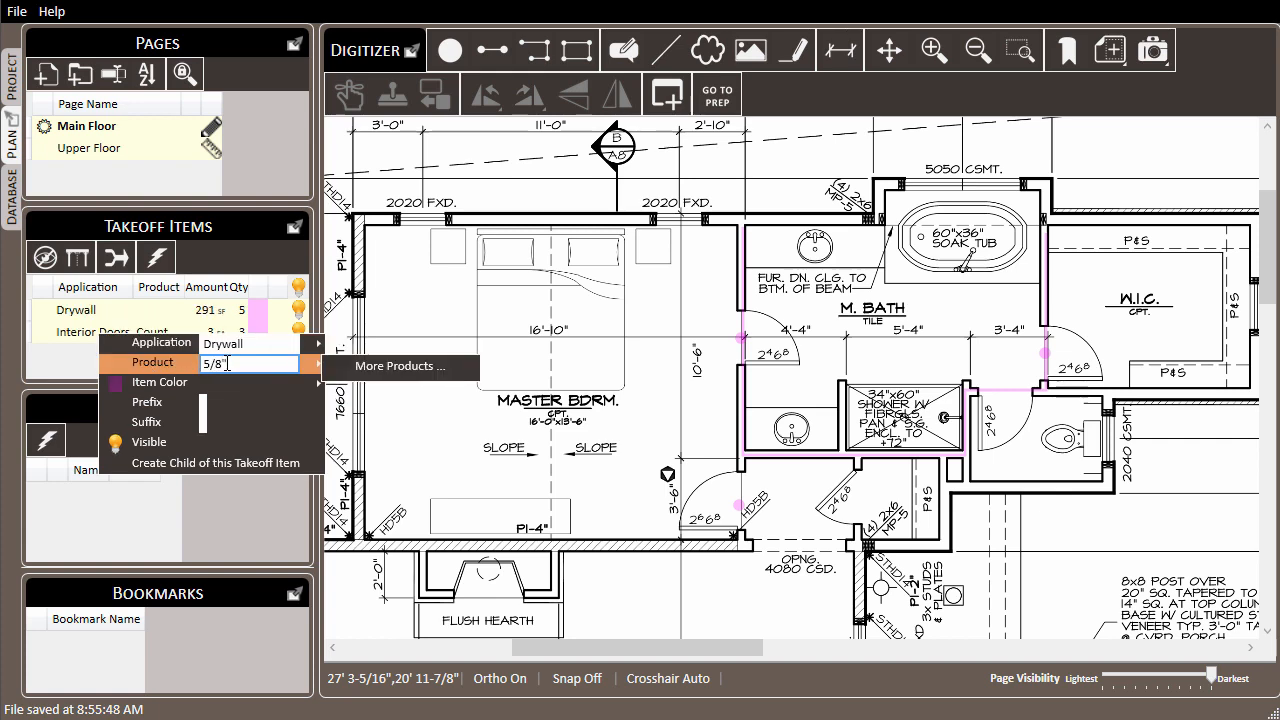
{"action": "type", "text": "5/8\""}
{"action": "key", "text": "Return"}
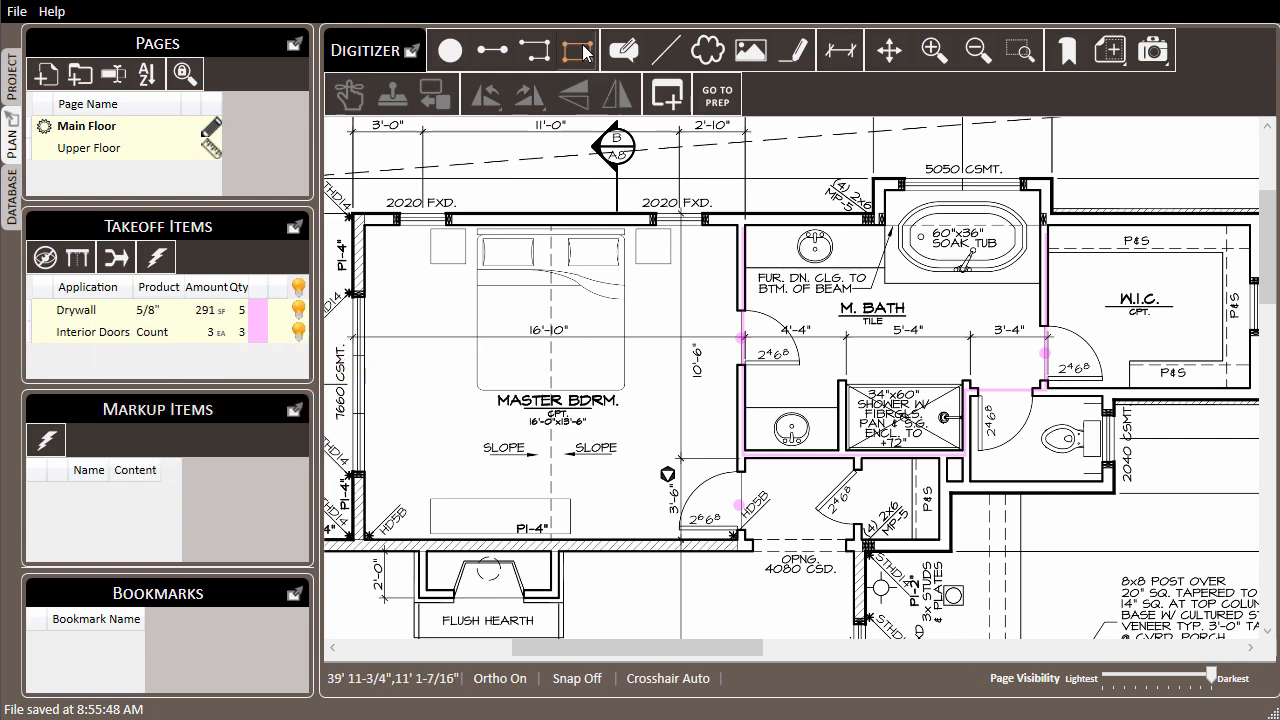
Step: Trace the M. Bath floor as an area of about 104 SF, including the toilet room and leaving out the tub and shower
{"action": "left_click", "coordinate": [584, 53]}
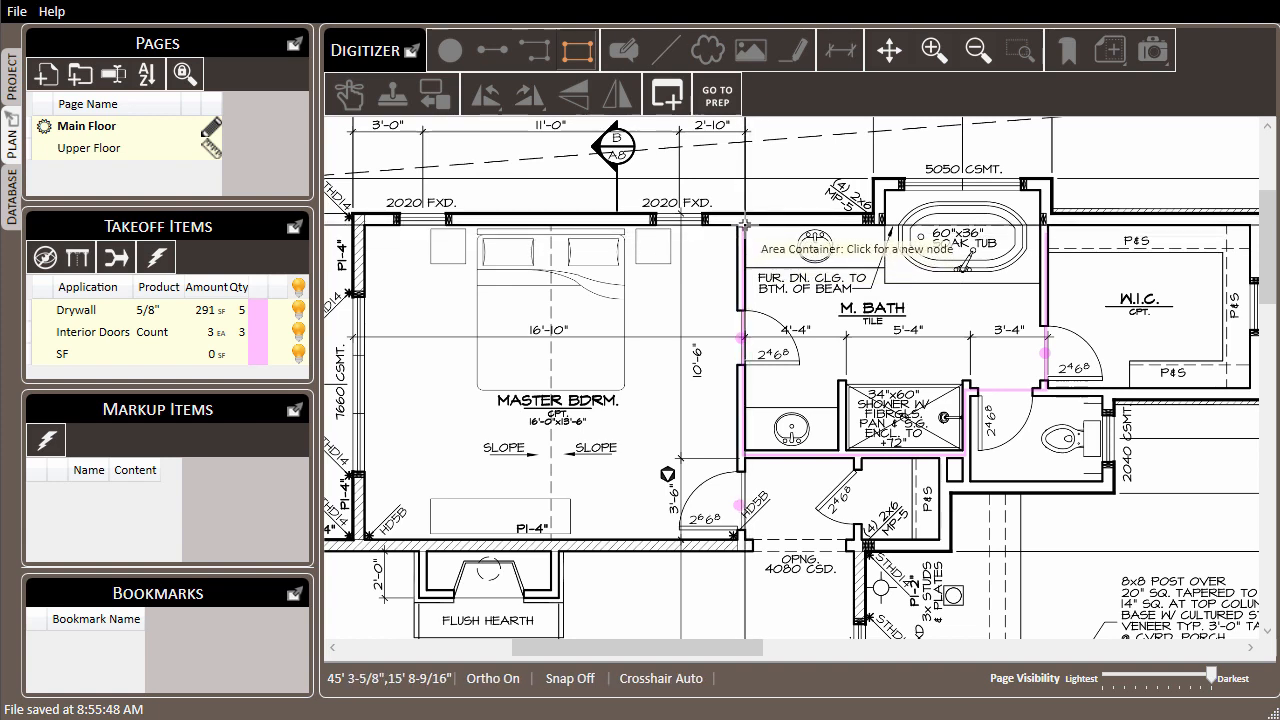
{"action": "left_click", "coordinate": [745, 224]}
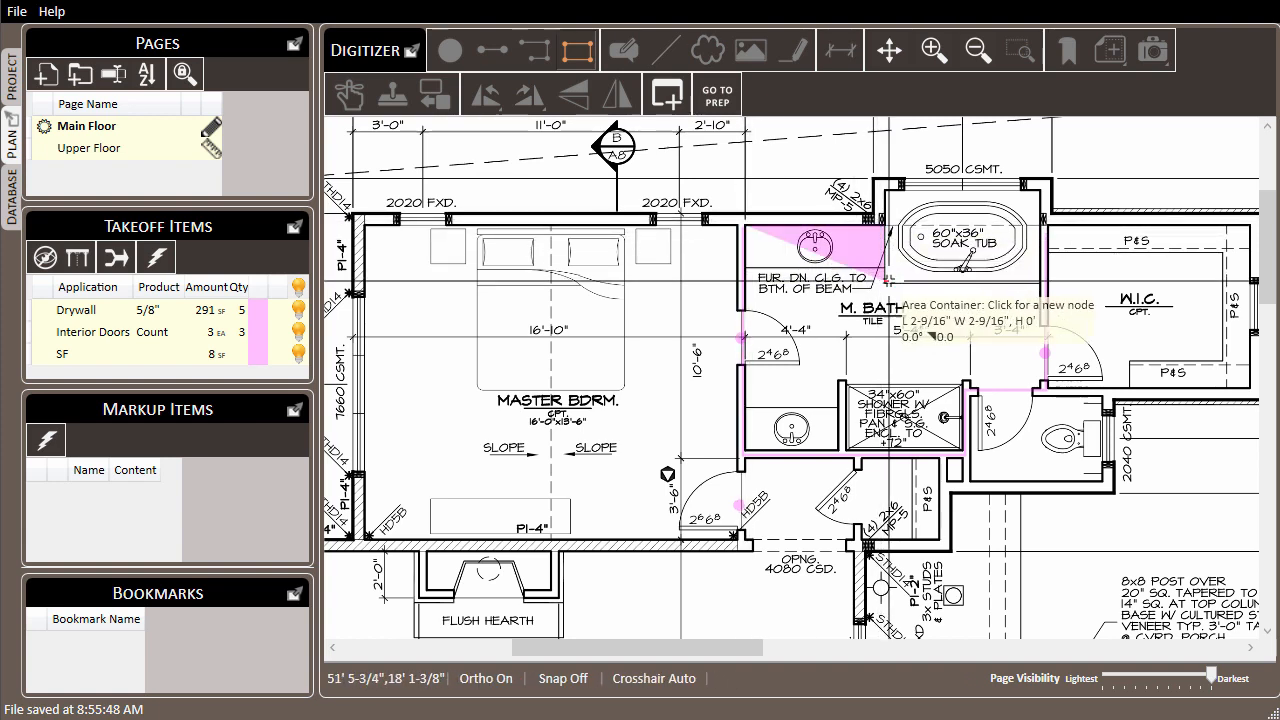
{"action": "left_click", "coordinate": [1040, 282]}
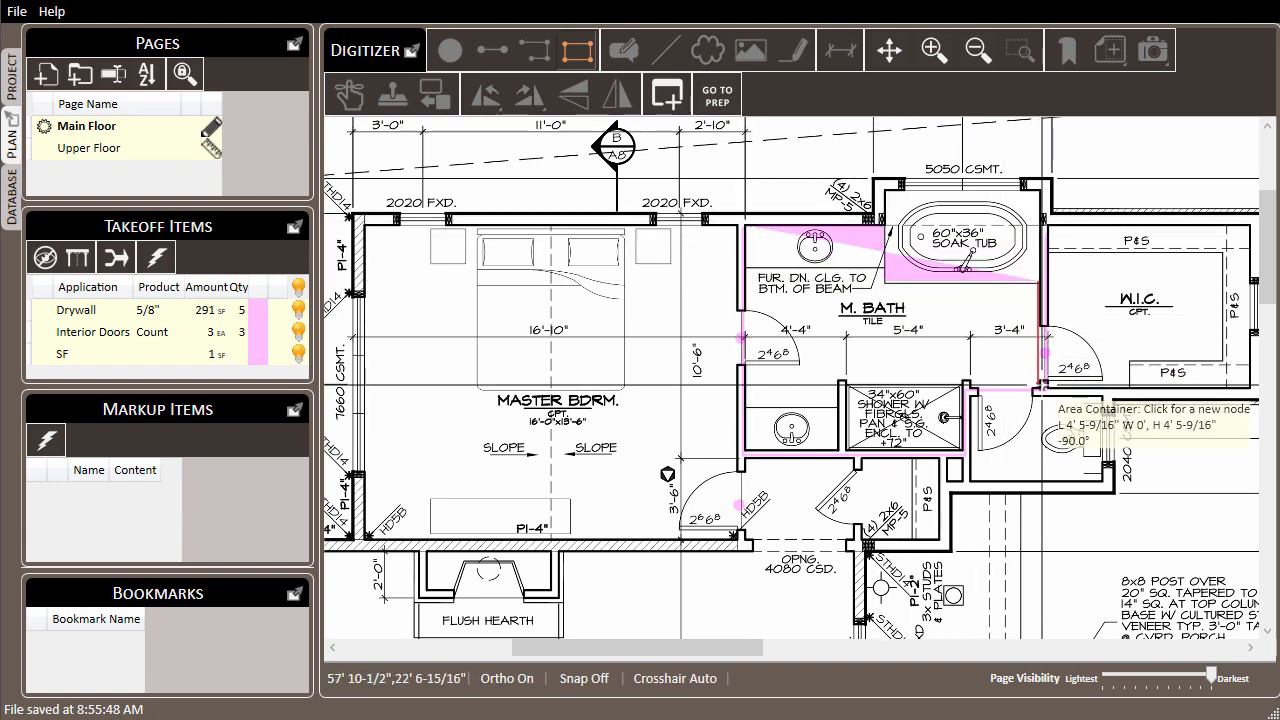
{"action": "left_click", "coordinate": [1041, 390]}
{"action": "left_click", "coordinate": [1100, 388]}
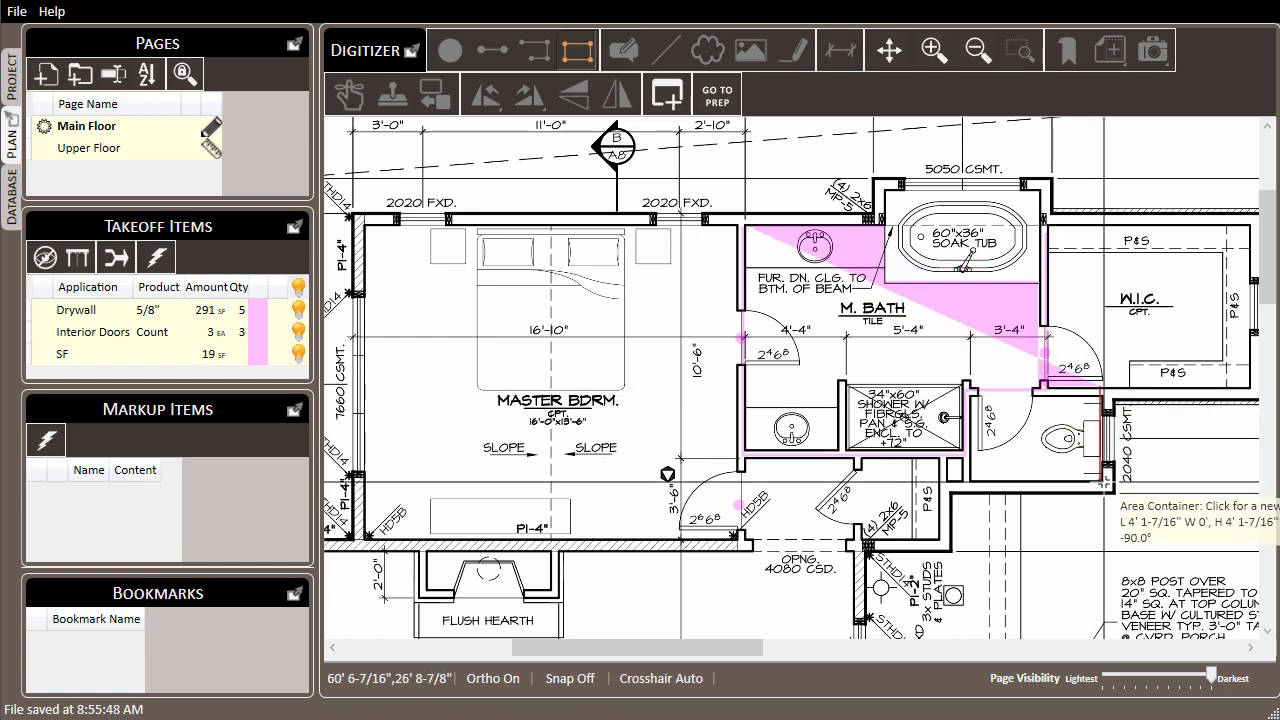
{"action": "left_click", "coordinate": [1103, 485]}
{"action": "left_click", "coordinate": [970, 485]}
{"action": "left_click", "coordinate": [968, 383]}
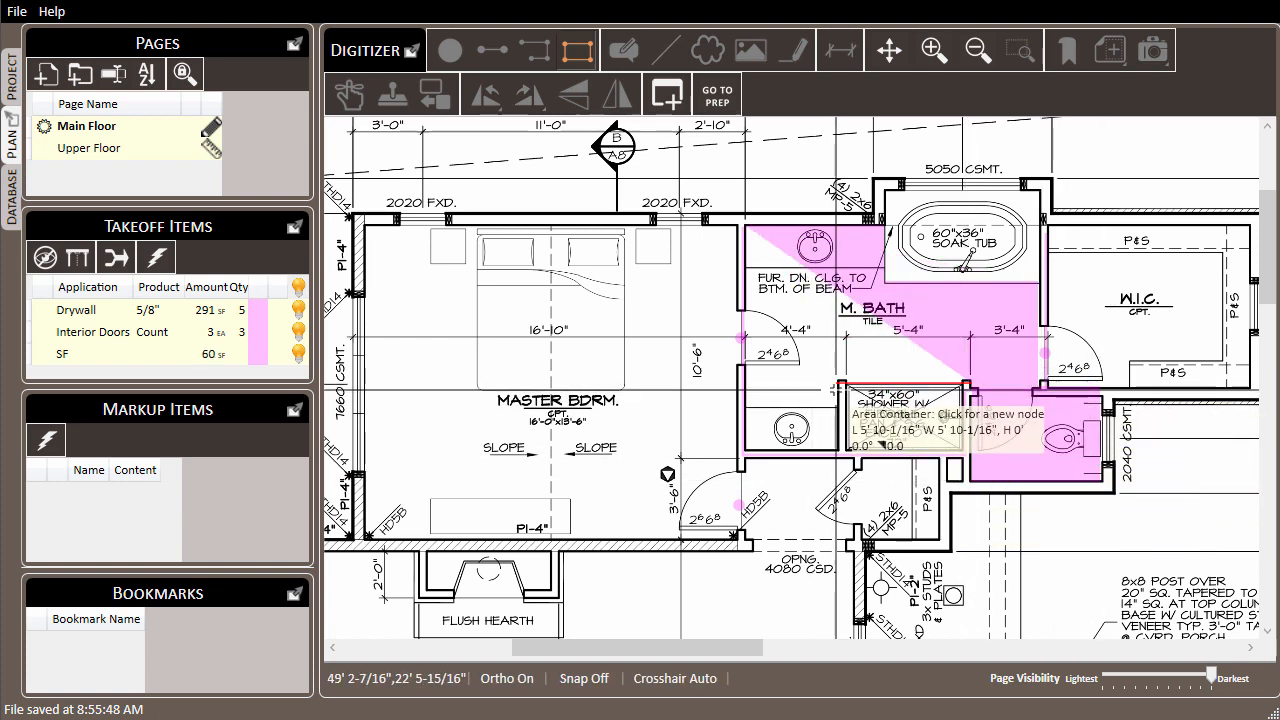
{"action": "left_click", "coordinate": [838, 388]}
{"action": "left_click", "coordinate": [841, 453]}
{"action": "left_click", "coordinate": [746, 446]}
{"action": "right_click", "coordinate": [603, 347]}
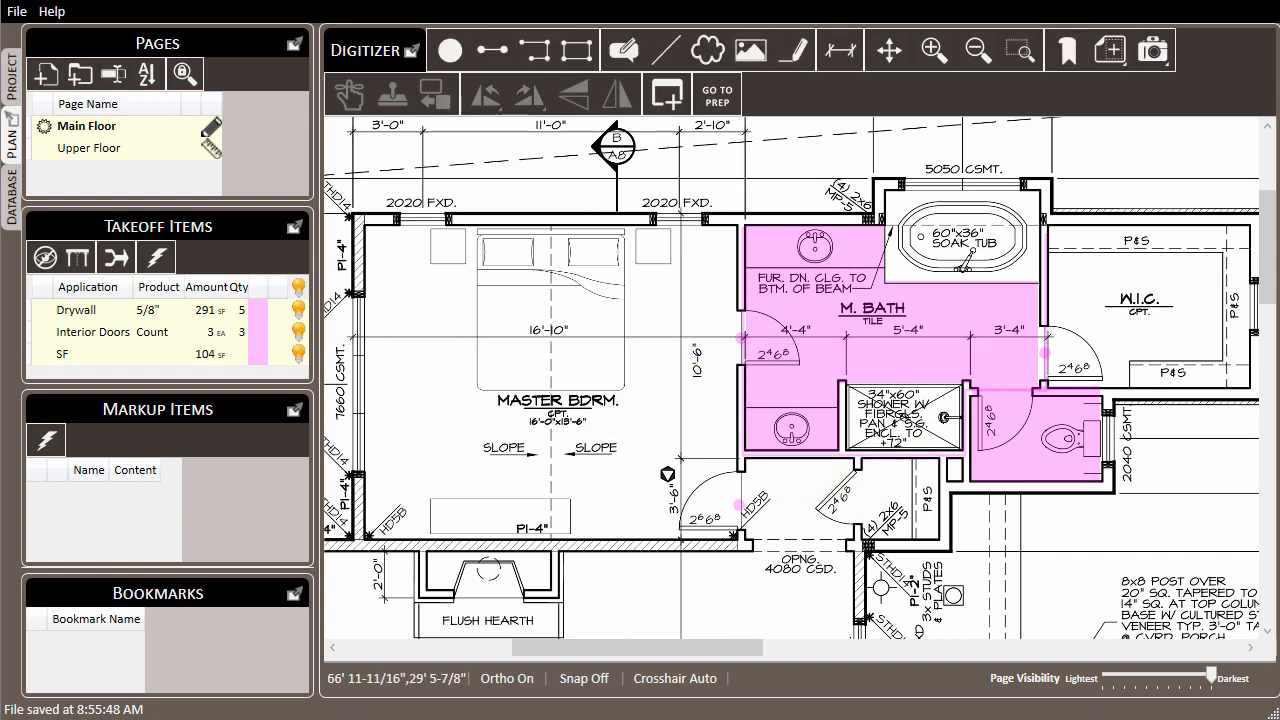
Step: Subtract the lower sink vanity, about 3'-8" wide, from the M. Bath floor area as a section
{"action": "right_click", "coordinate": [822, 321]}
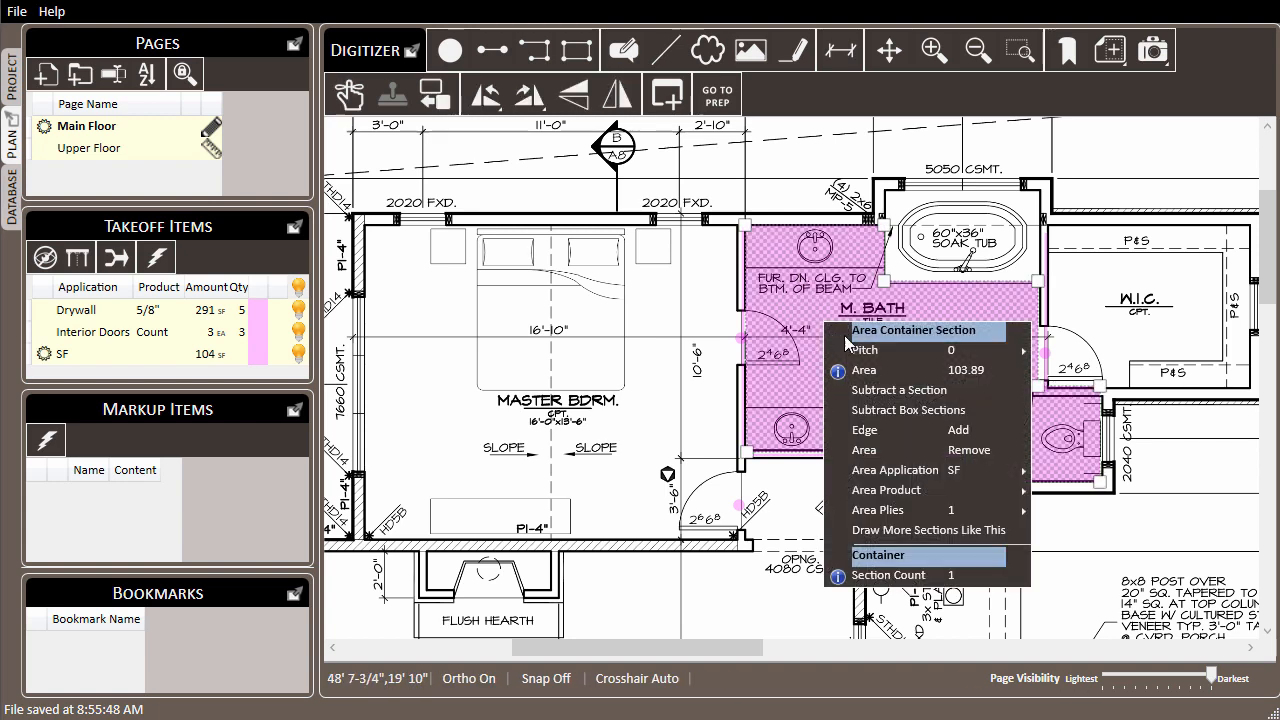
{"action": "left_click", "coordinate": [906, 396]}
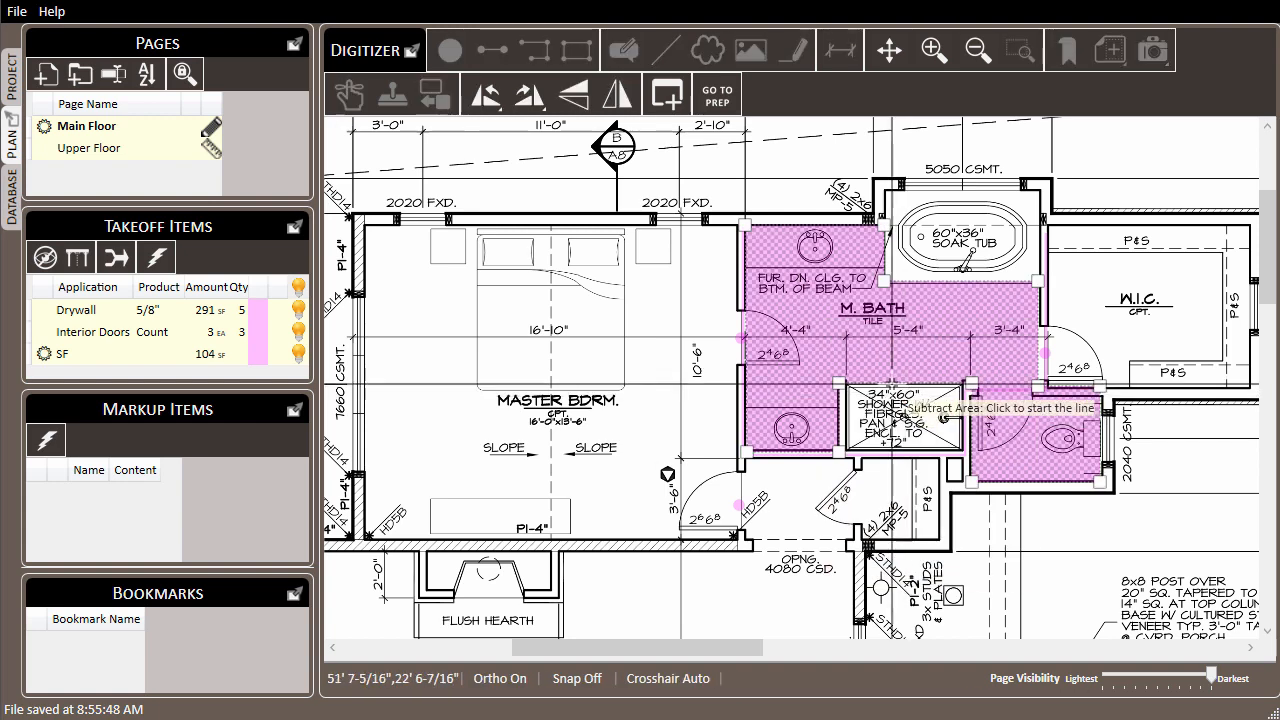
{"action": "left_click", "coordinate": [748, 409]}
{"action": "left_click", "coordinate": [837, 409]}
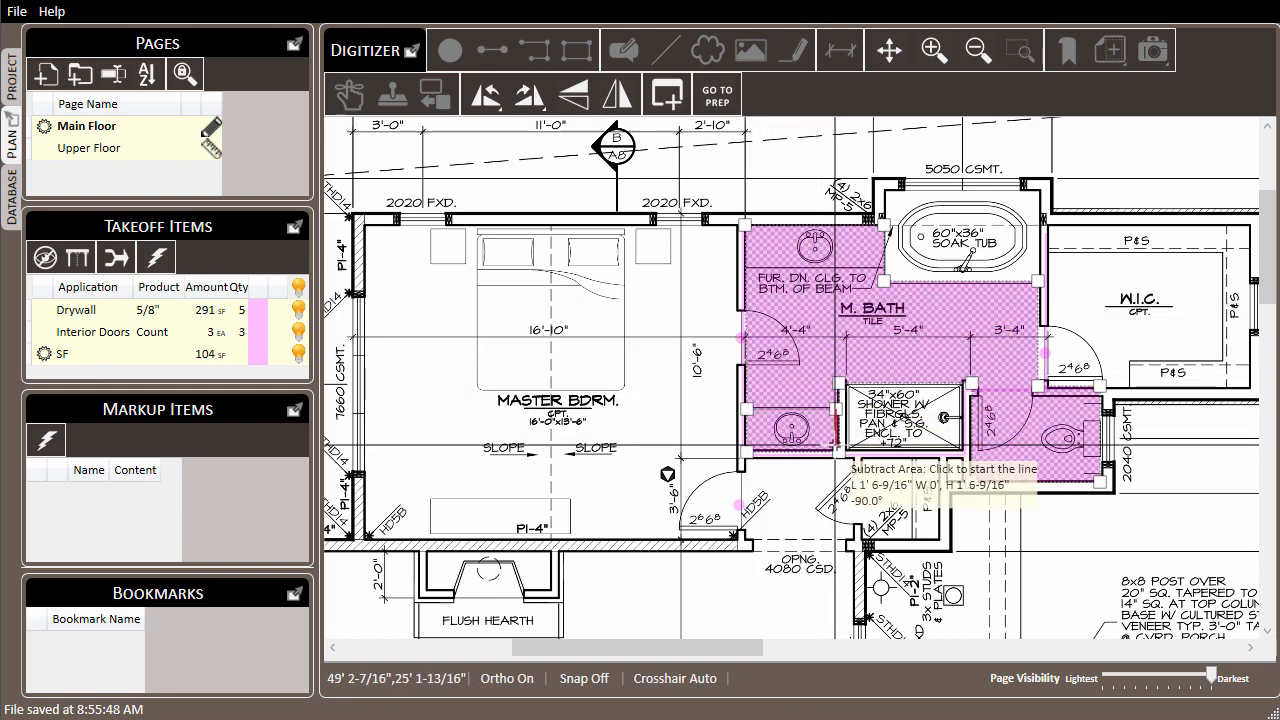
{"action": "left_click", "coordinate": [837, 450]}
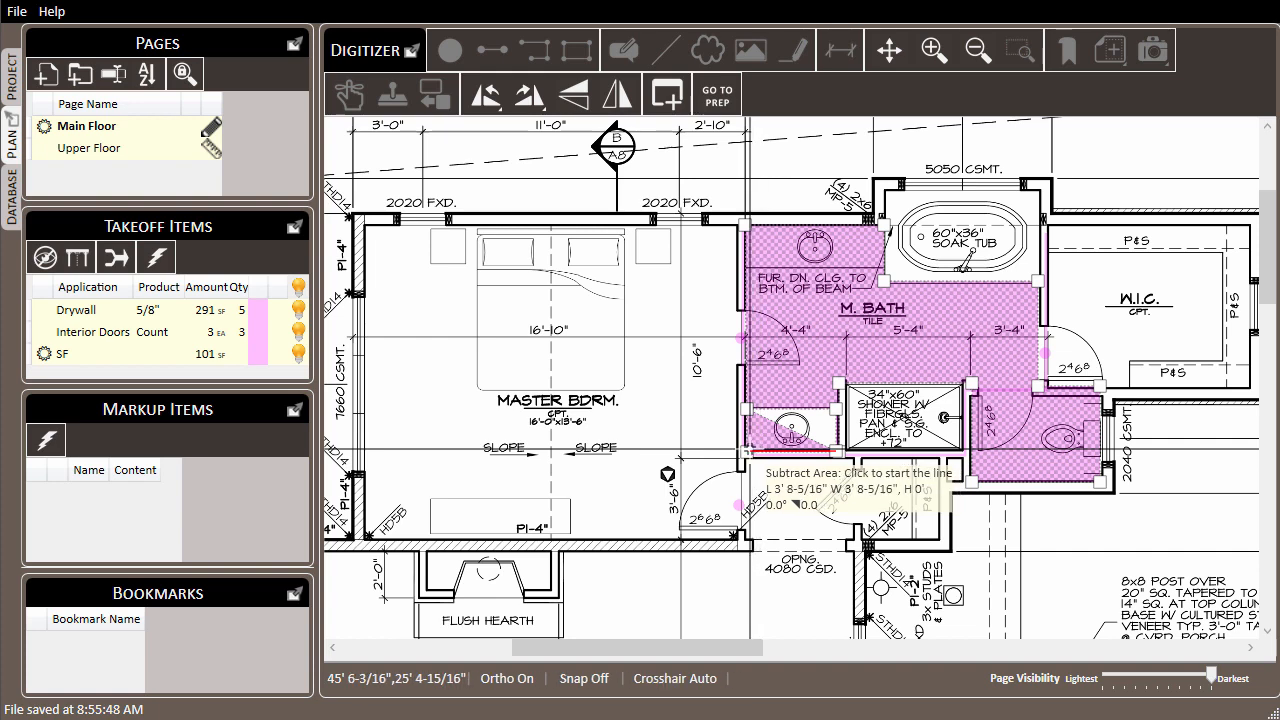
{"action": "left_click", "coordinate": [748, 451]}
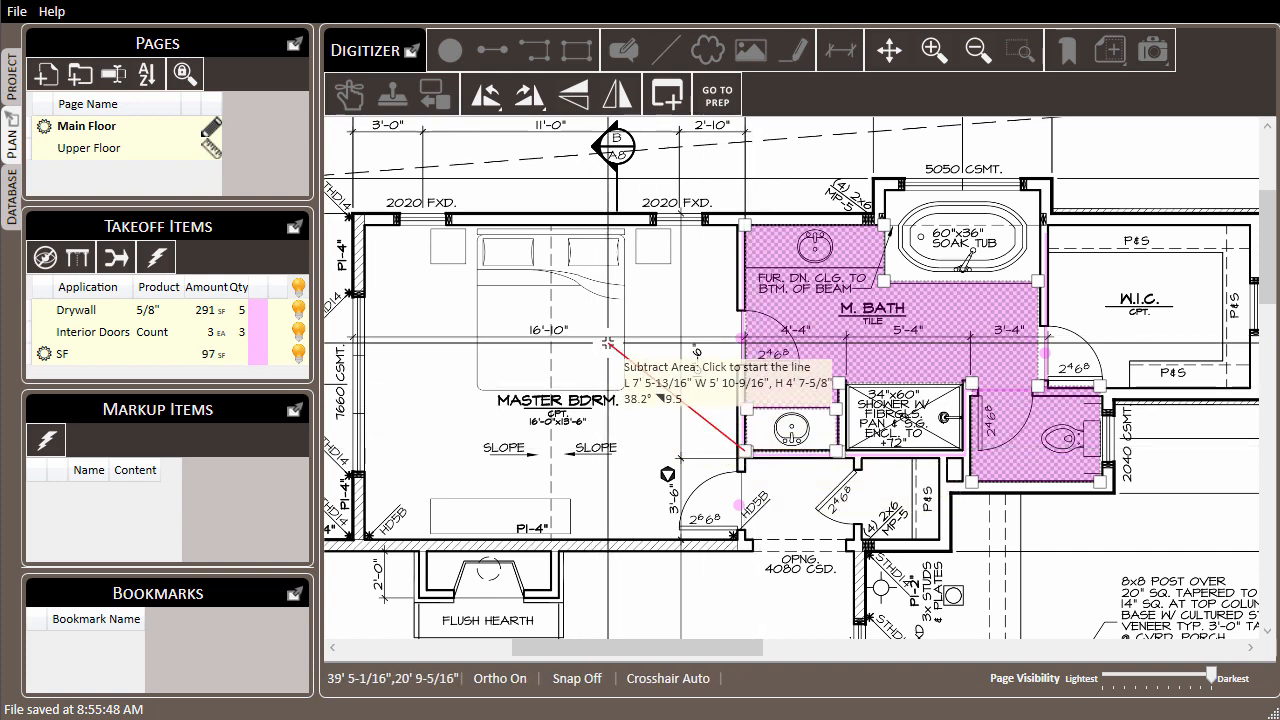
{"action": "key", "text": "Escape"}
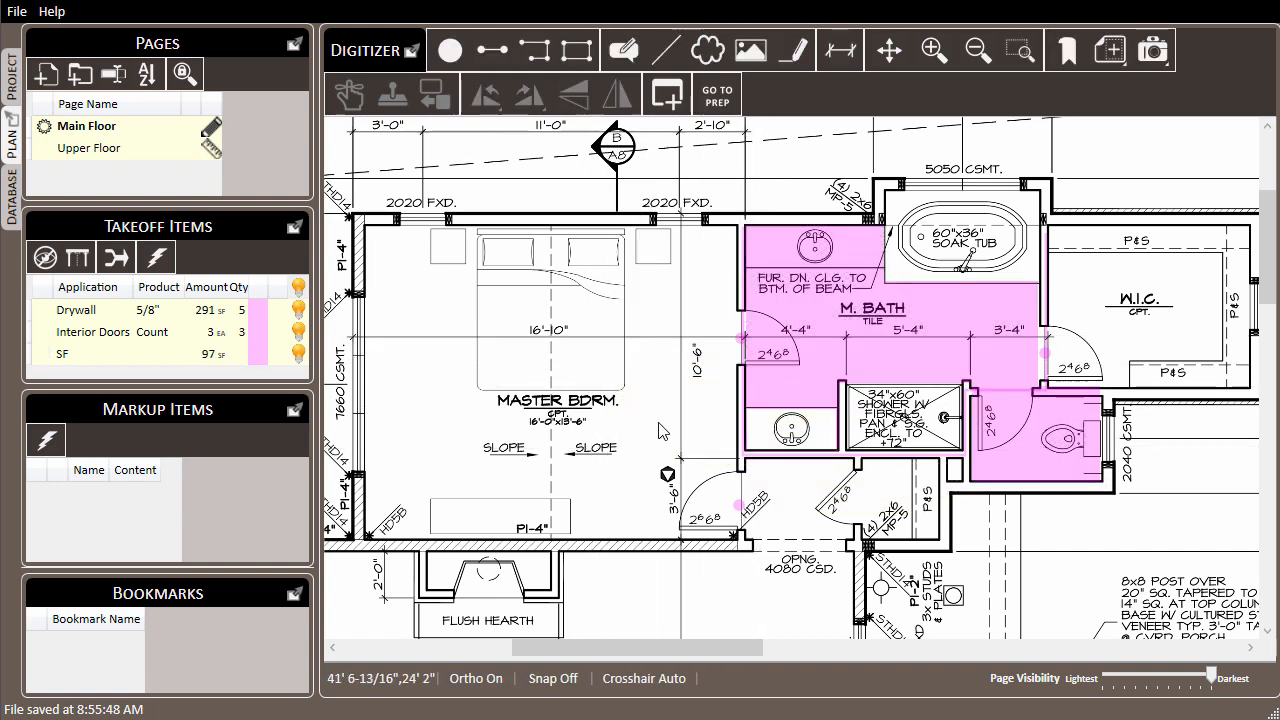
Step: Change the SF takeoff item's application to Bathroom Tile and clear the selection
{"action": "left_click", "coordinate": [88, 366]}
{"action": "right_click", "coordinate": [81, 355]}
{"action": "mouse_move", "coordinate": [215, 365]}
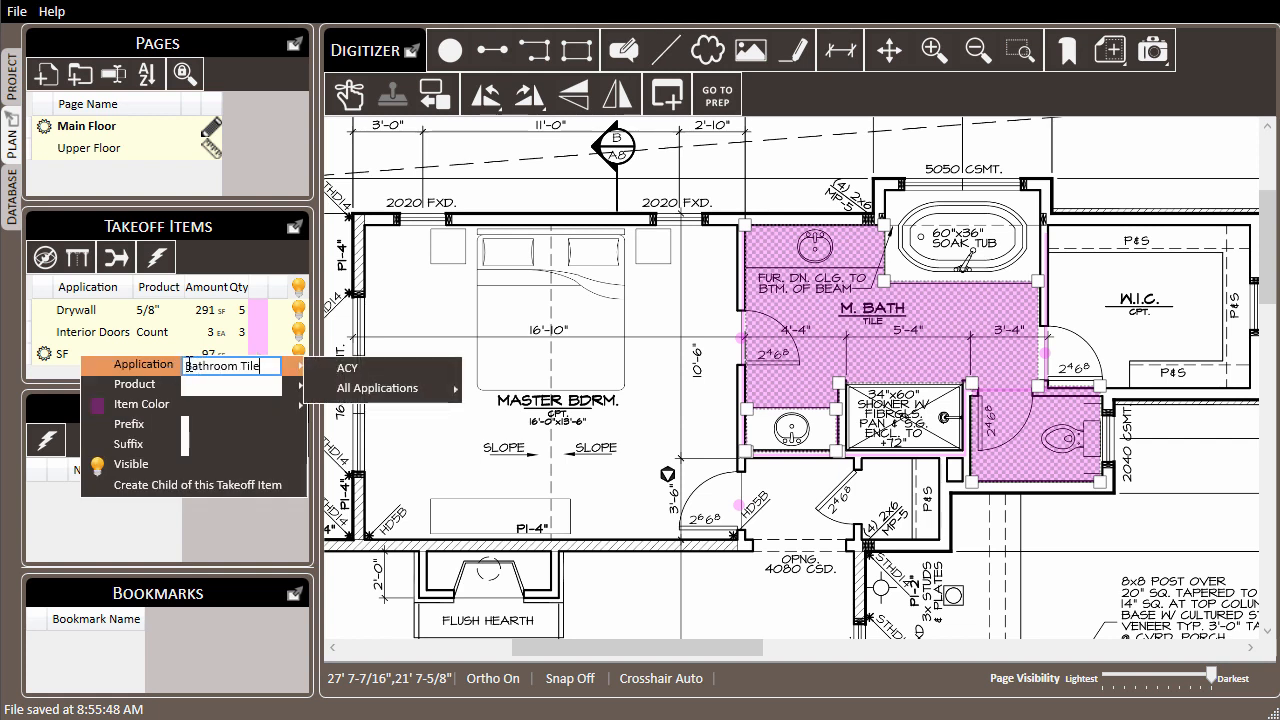
{"action": "key", "text": "Return"}
{"action": "left_click", "coordinate": [512, 314]}
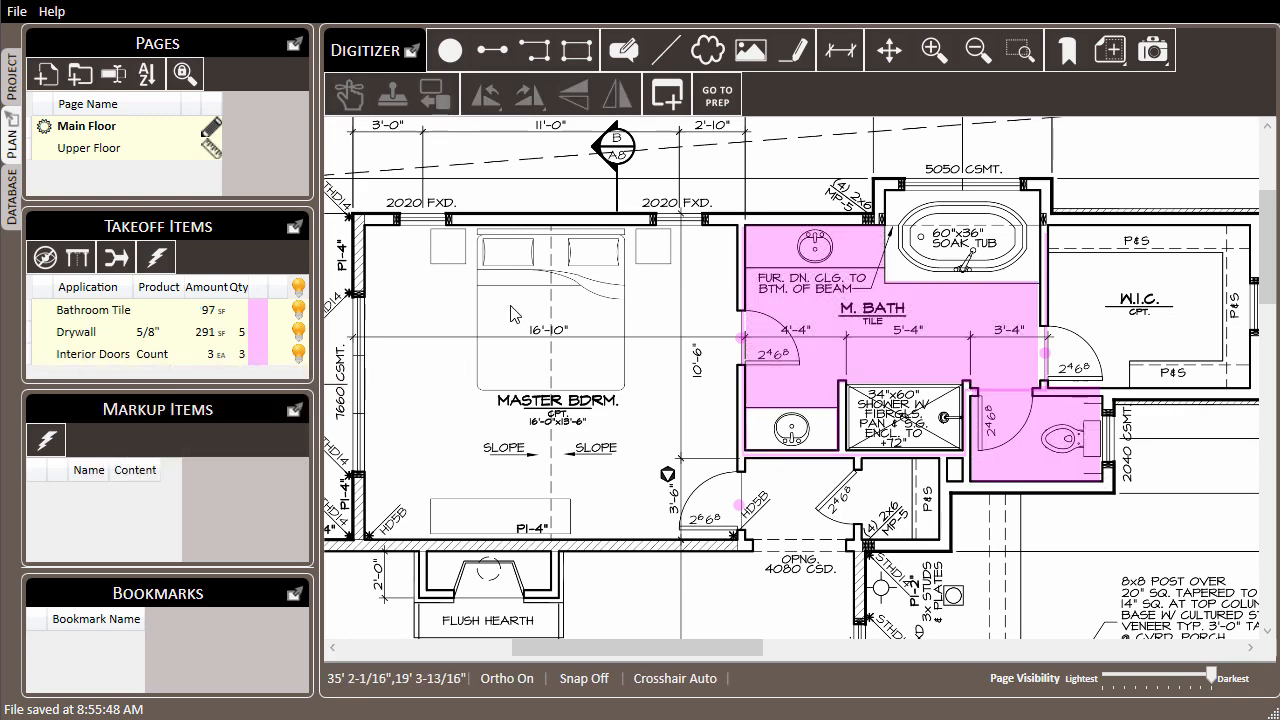